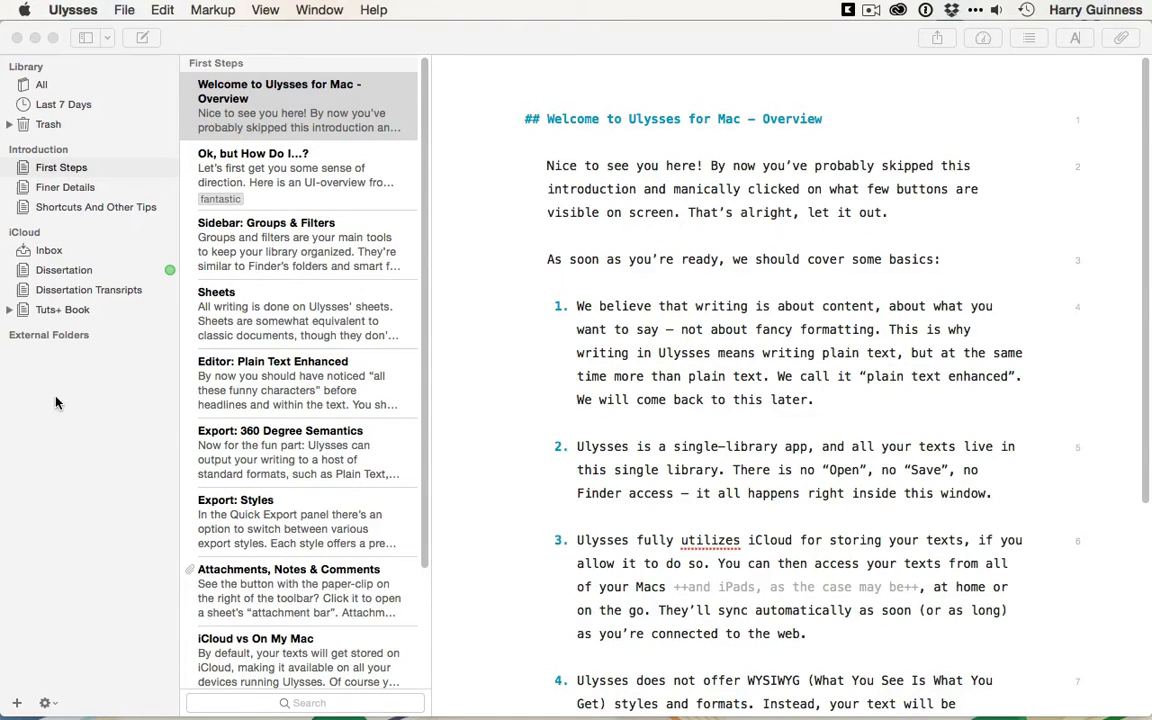
Toggle the On My Mac section on and off in the sidebar preferences, and close the preferences.
click(73, 10)
click(100, 57)
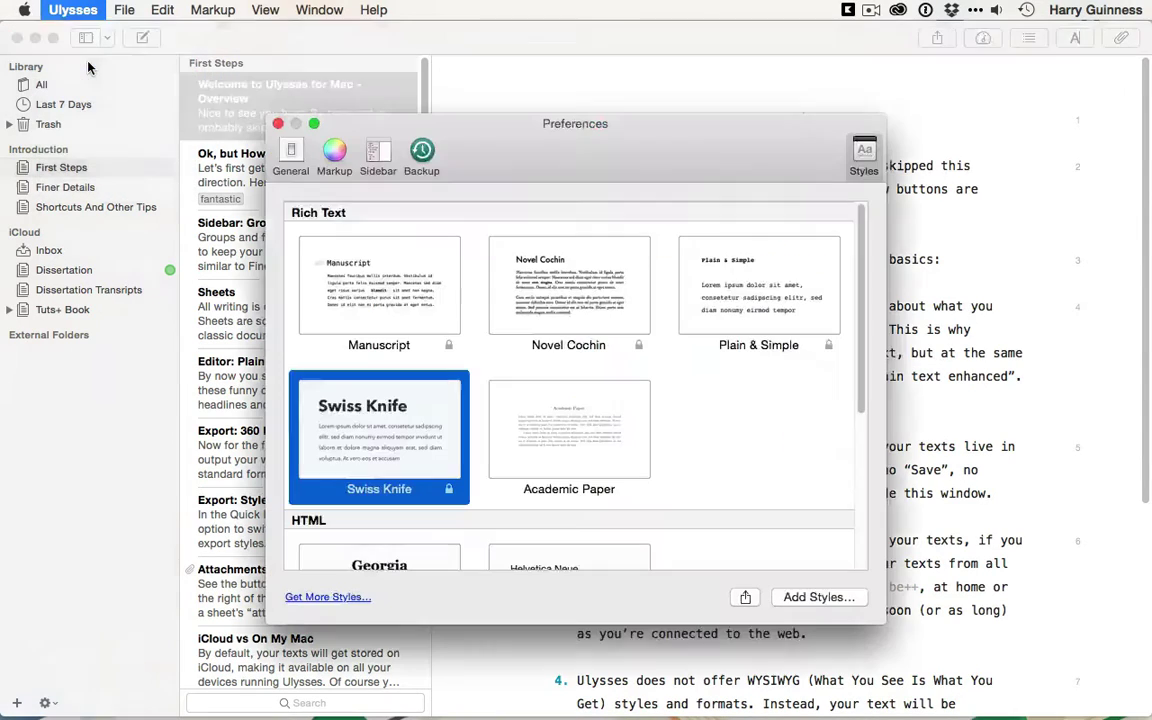
click(382, 156)
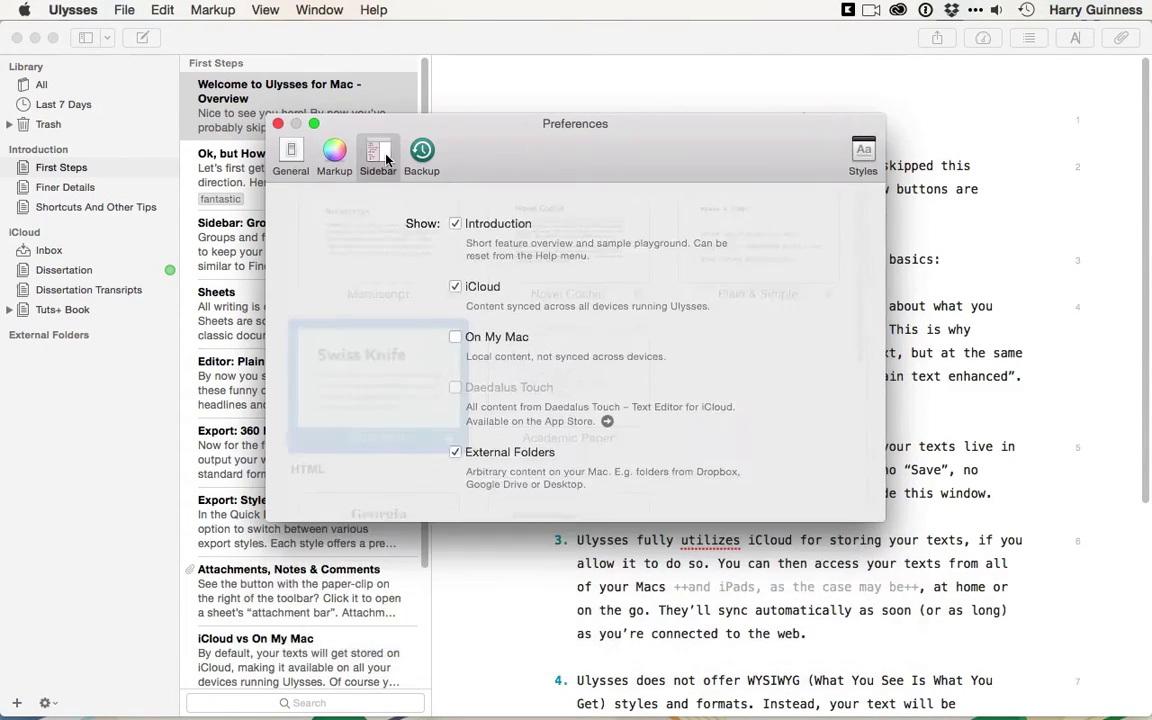
click(478, 338)
click(478, 340)
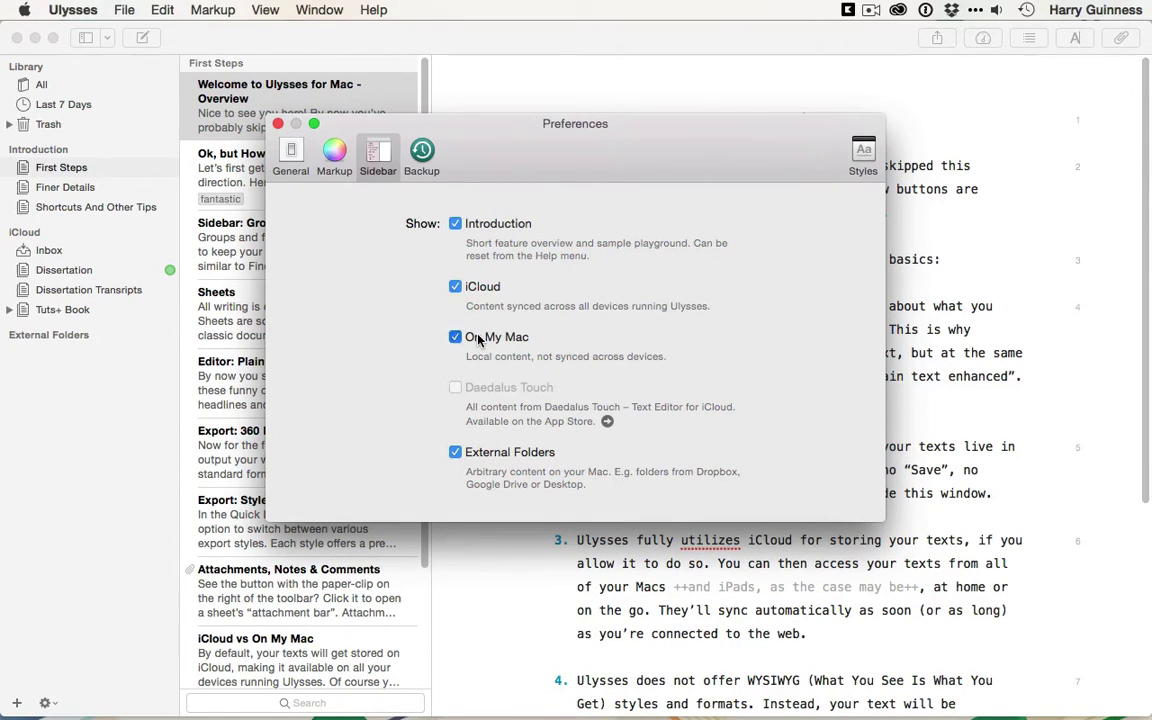
click(279, 124)
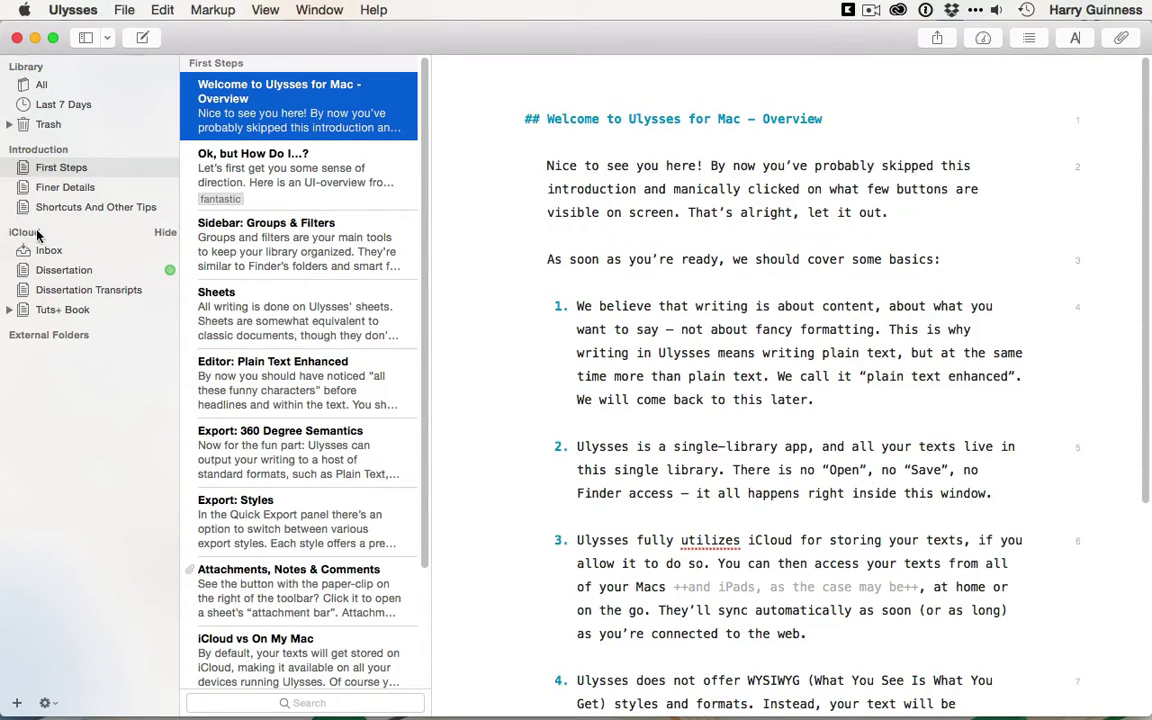
Create an iCloud group named "Tuts+ Screencast Project", viewing the available group icons and keeping the default one.
click(17, 704)
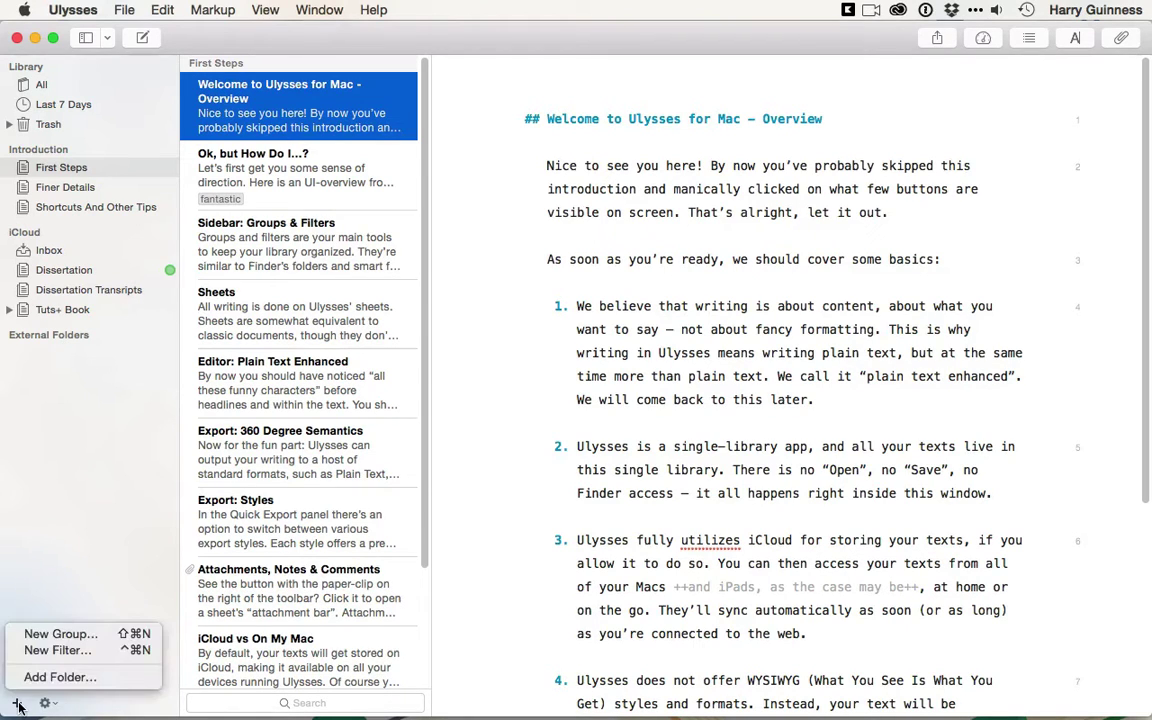
click(45, 636)
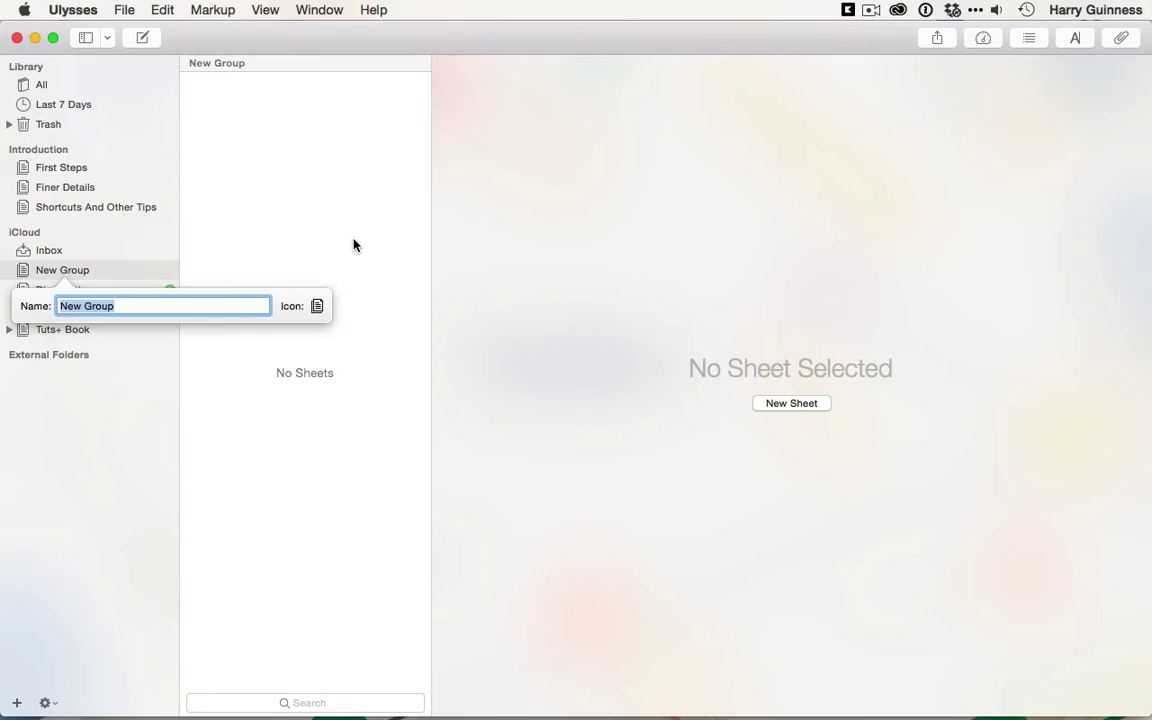
text(Tuts+ )
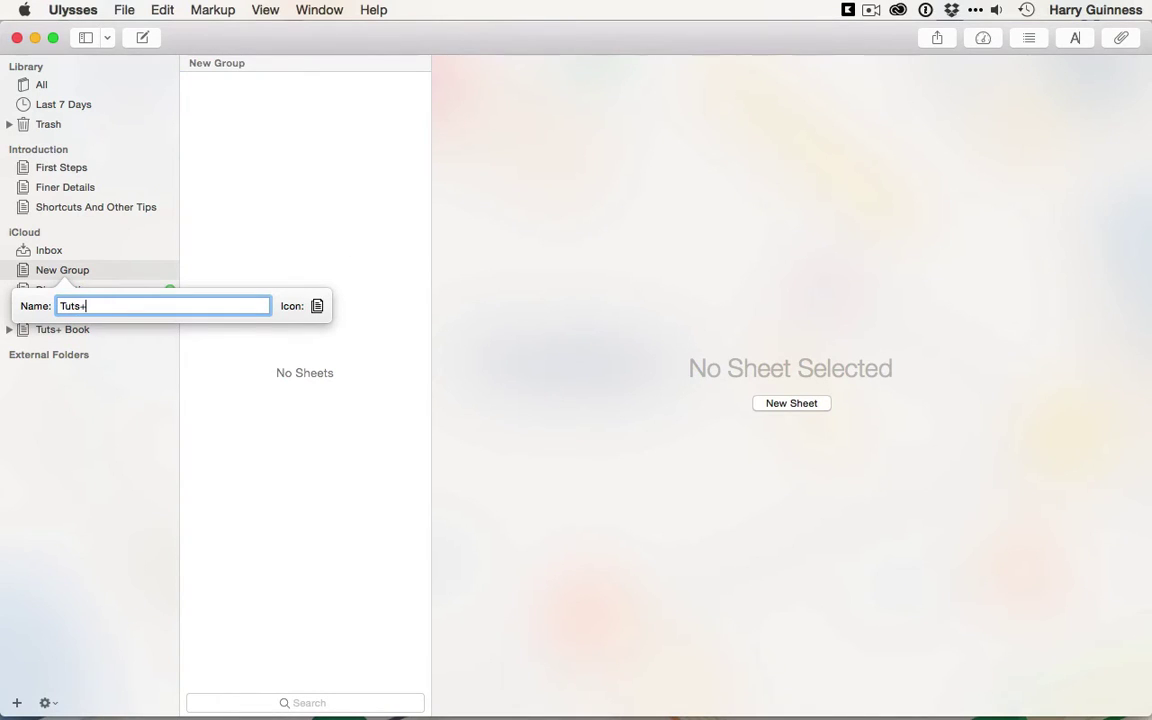
text(Screencast Project)
click(318, 306)
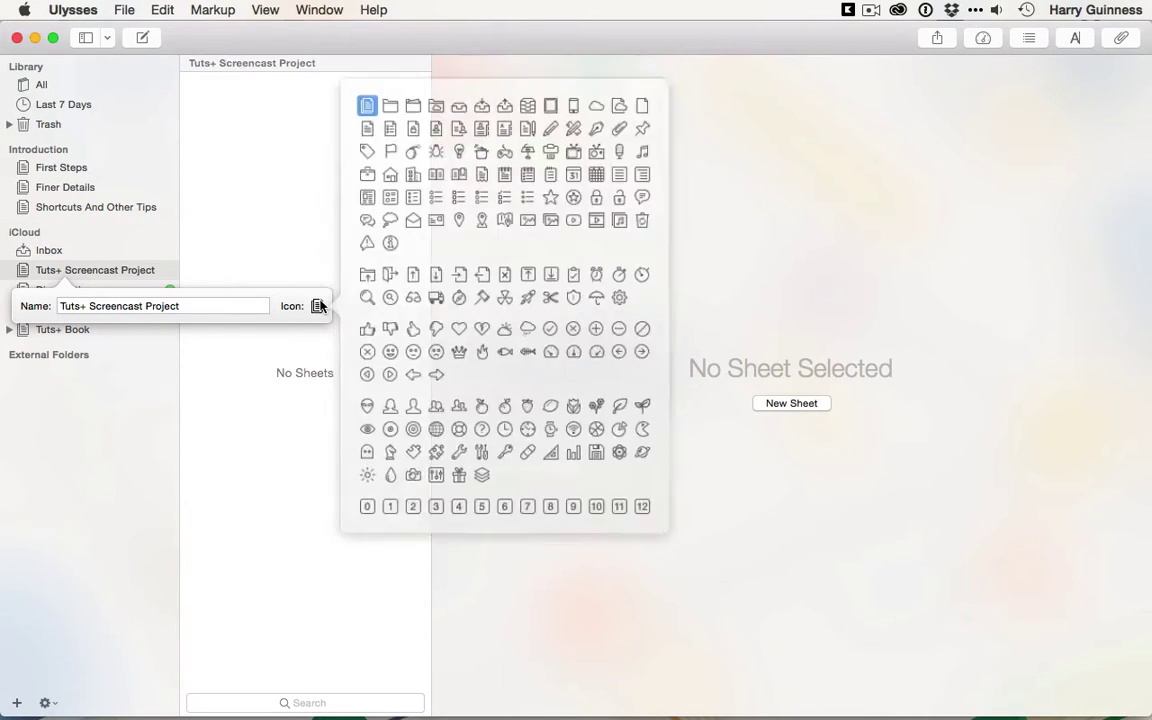
click(318, 306)
click(158, 338)
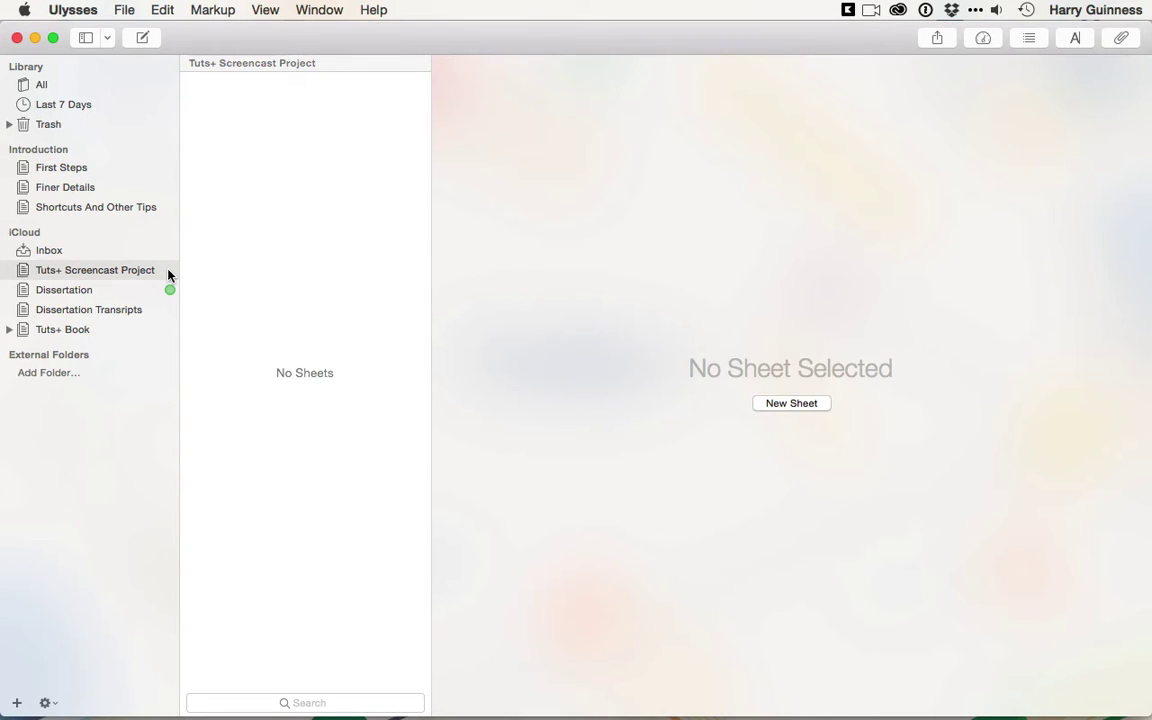
Create a subgroup named "Chapter One: Intro" inside the Tuts+ Screencast Project group.
key(super+shift+n)
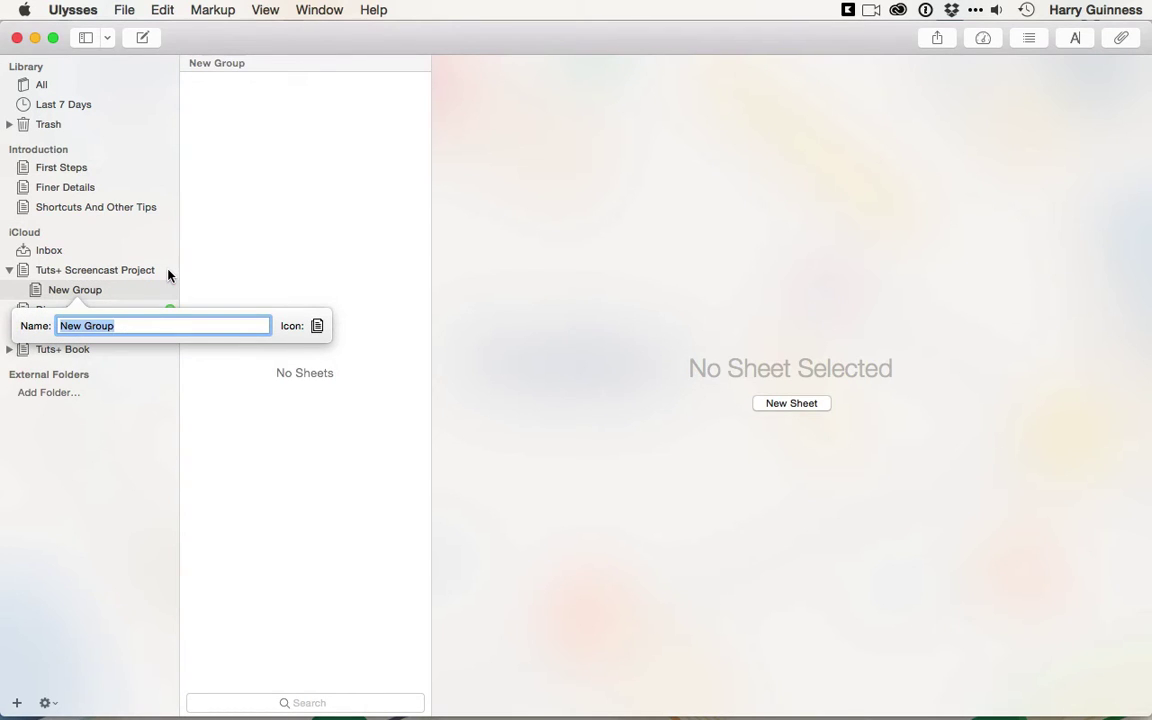
text(Chapter One; int)
key(BackSpace)
key(BackSpace)
key(BackSpace)
key(BackSpace)
key(BackSpace)
key(BackSpace)
text(e: Intro)
key(Return)
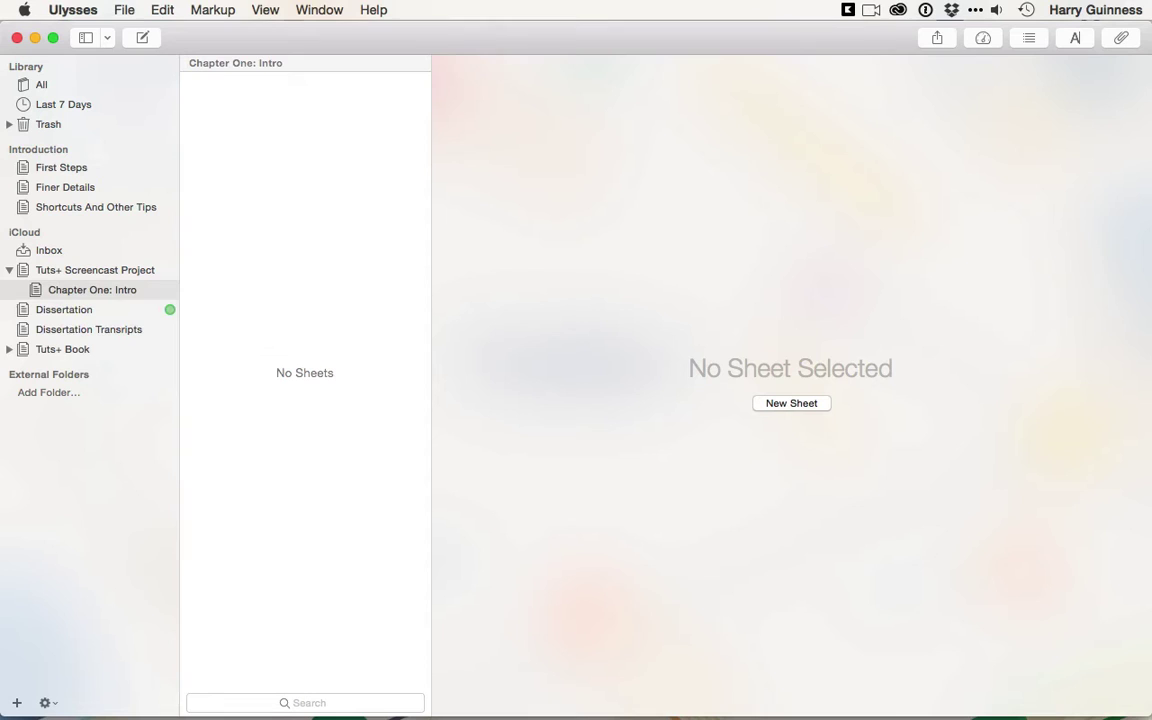
Create a group named "Chapter Two: Electric Bugaloo" nested under Chapter One.
key(super+shift+n)
text(Chap)
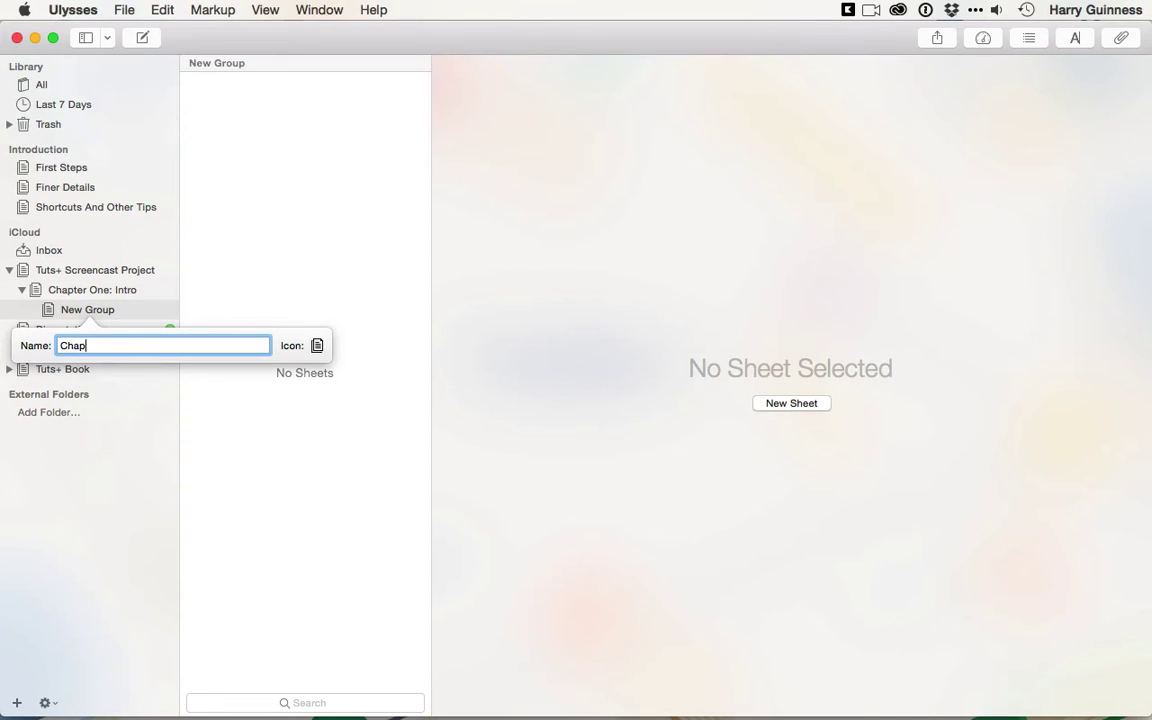
text(ter Two: Electric Bugaloo)
key(Return)
Create a group named "Chapter Three: Conclusion" nested under Chapter Two.
key(super+shift+n)
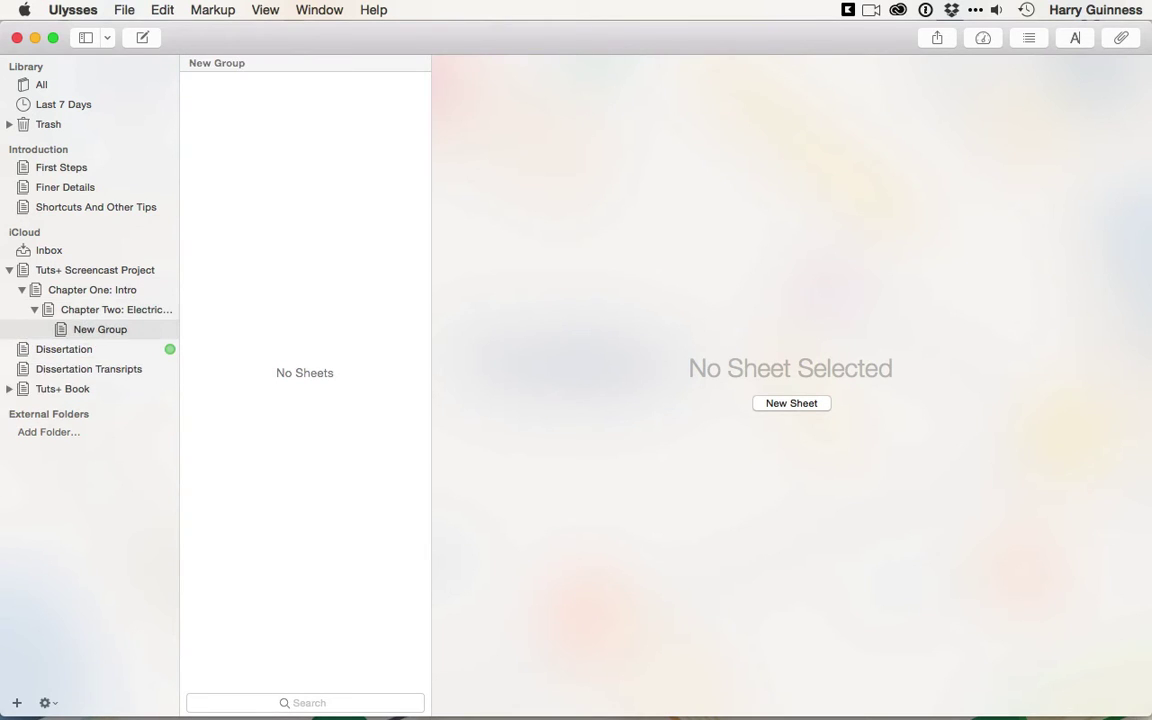
text(Chapter)
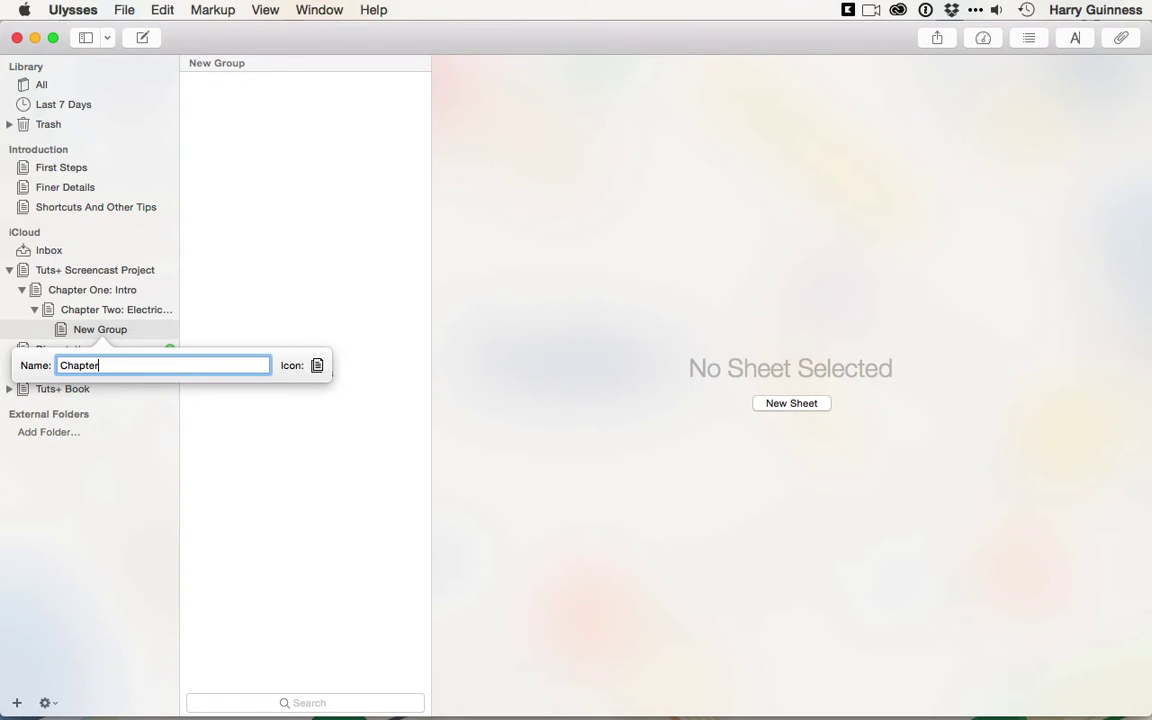
text( Three: Conclusion)
key(Return)
Move the nested chapter groups directly under Tuts+ Screencast Project and order them Chapter One, Chapter Two, Chapter Three.
drag(48, 313, 46, 268)
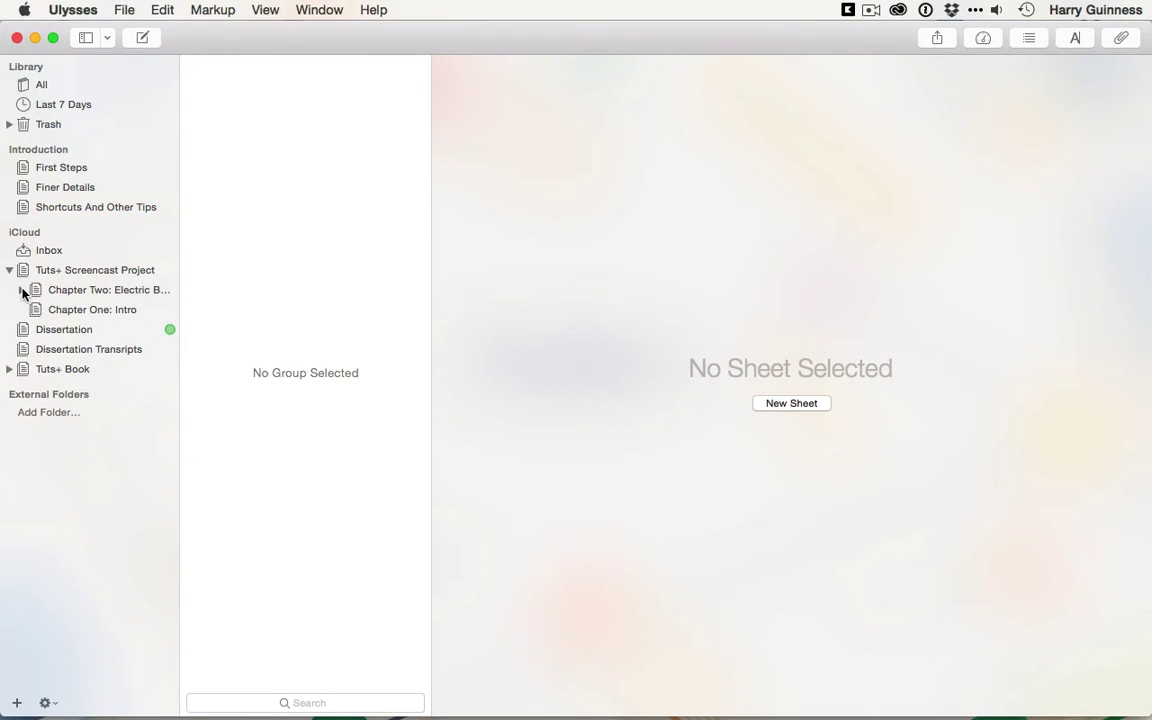
click(22, 290)
drag(62, 309, 52, 282)
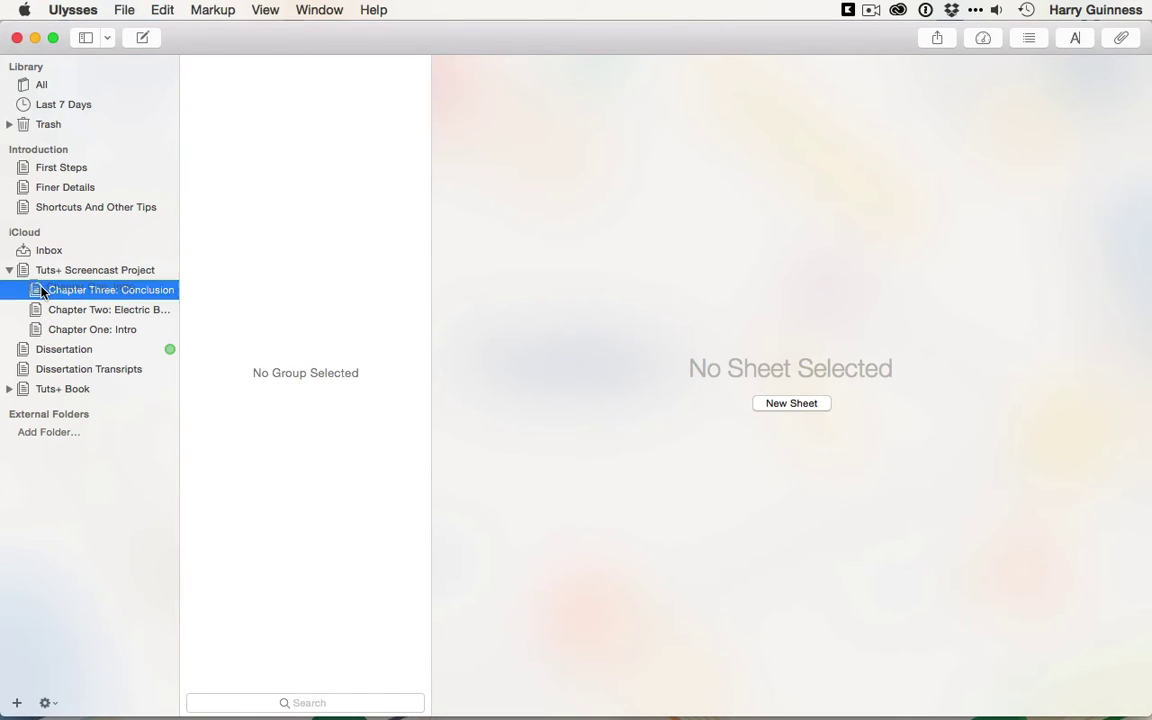
drag(42, 289, 44, 284)
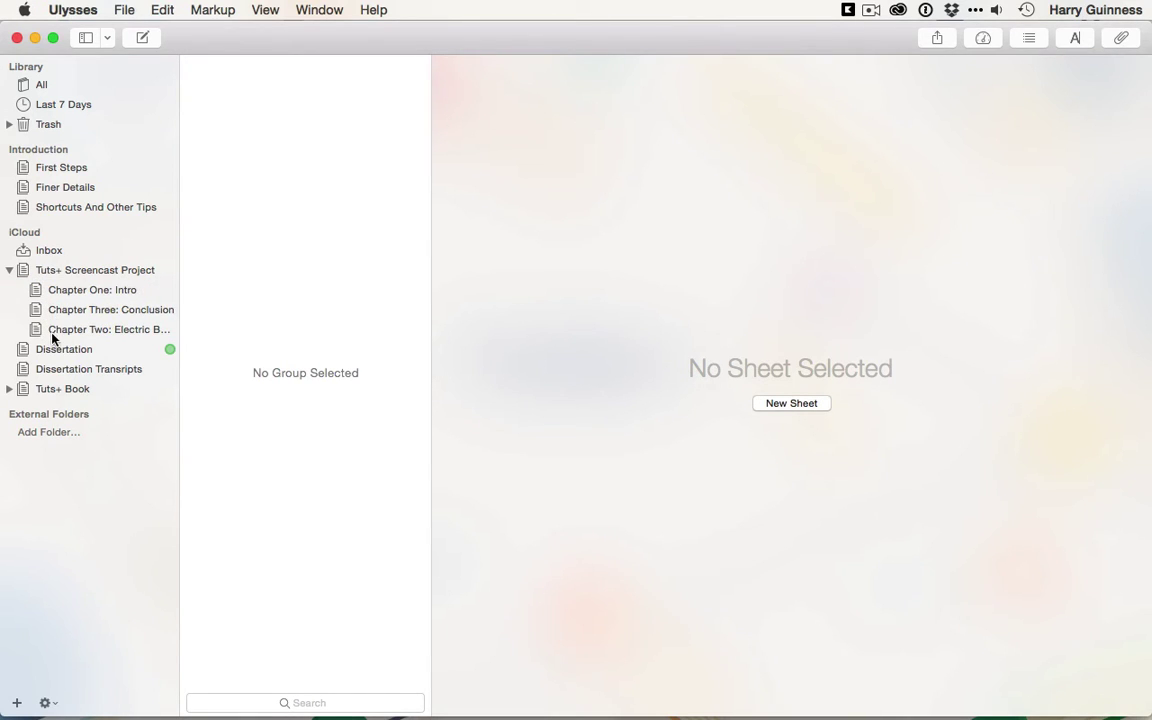
drag(52, 334, 60, 300)
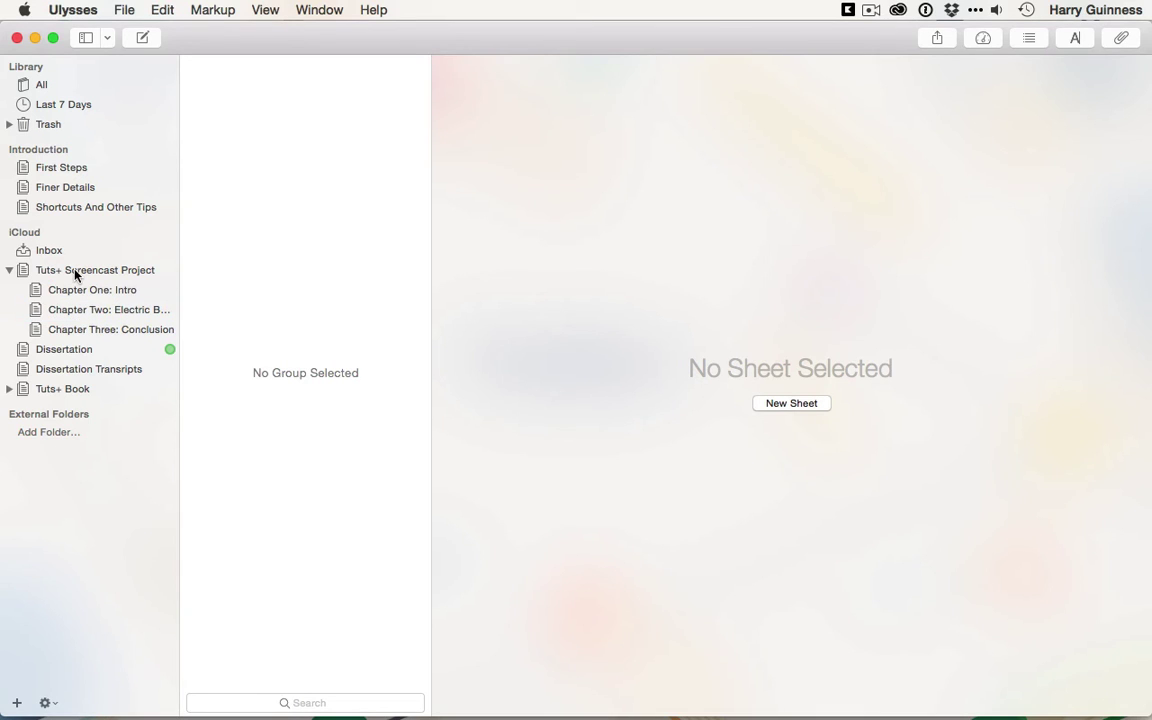
Add a new sheet to the Tuts+ Screencast Project group with the top-level heading "# Acknowledgements".
click(75, 275)
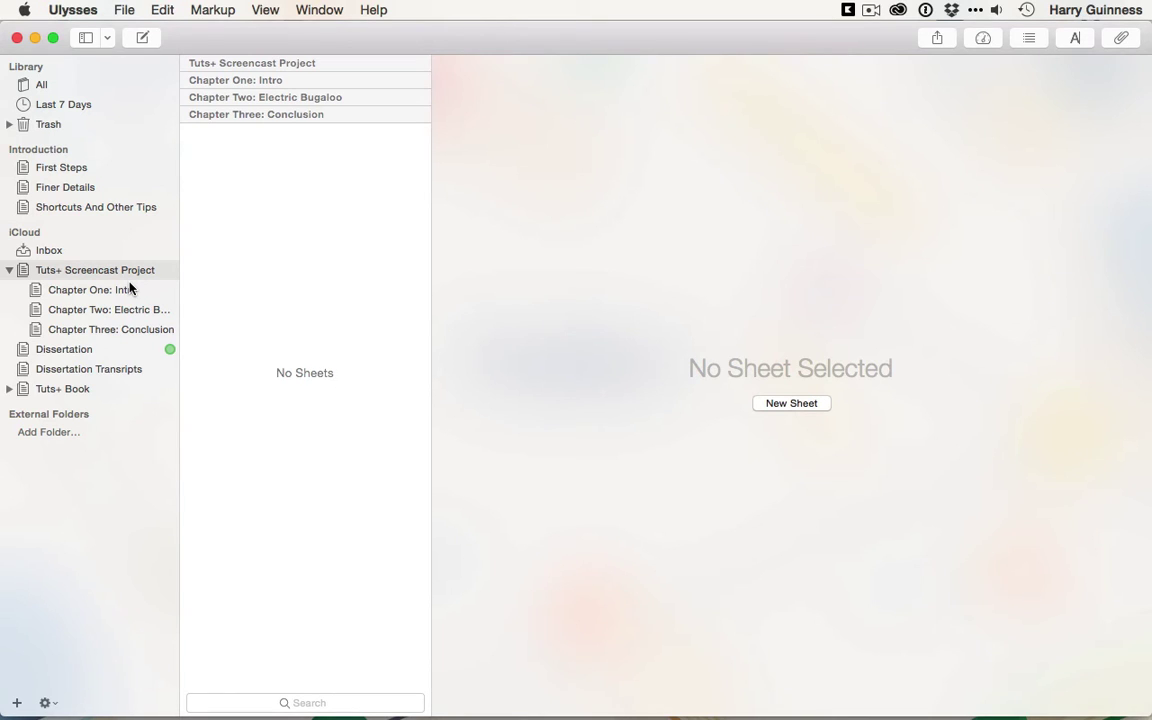
key(super+n)
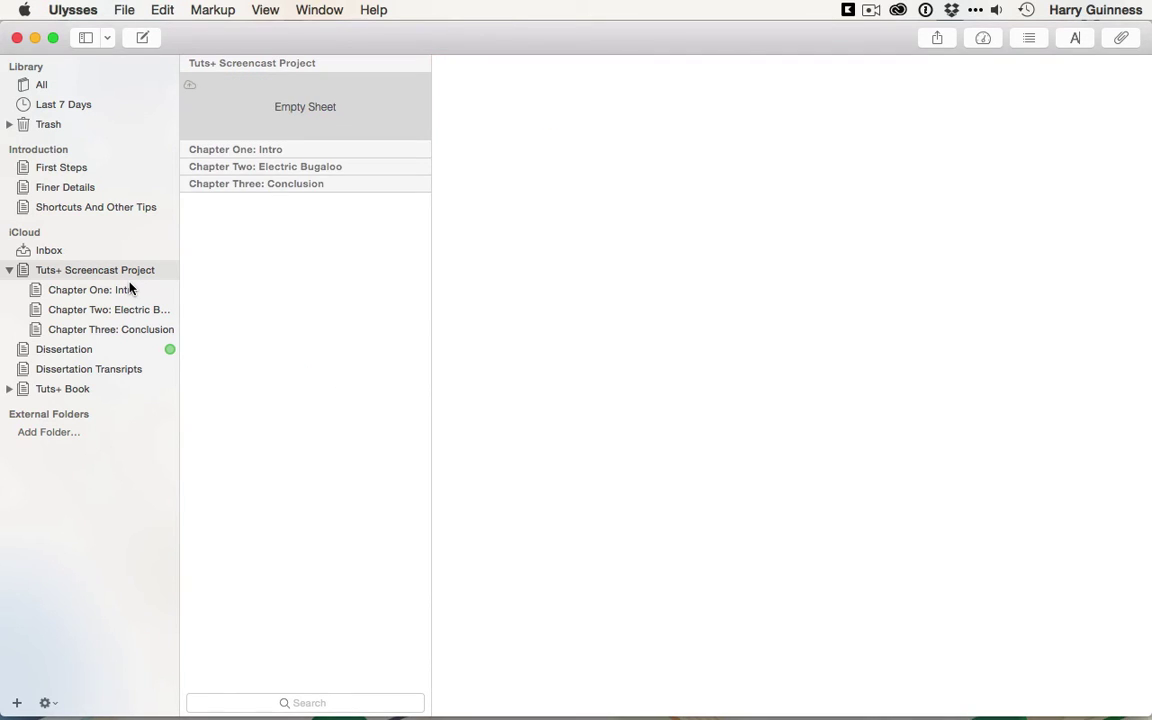
text(# Acknowledgements)
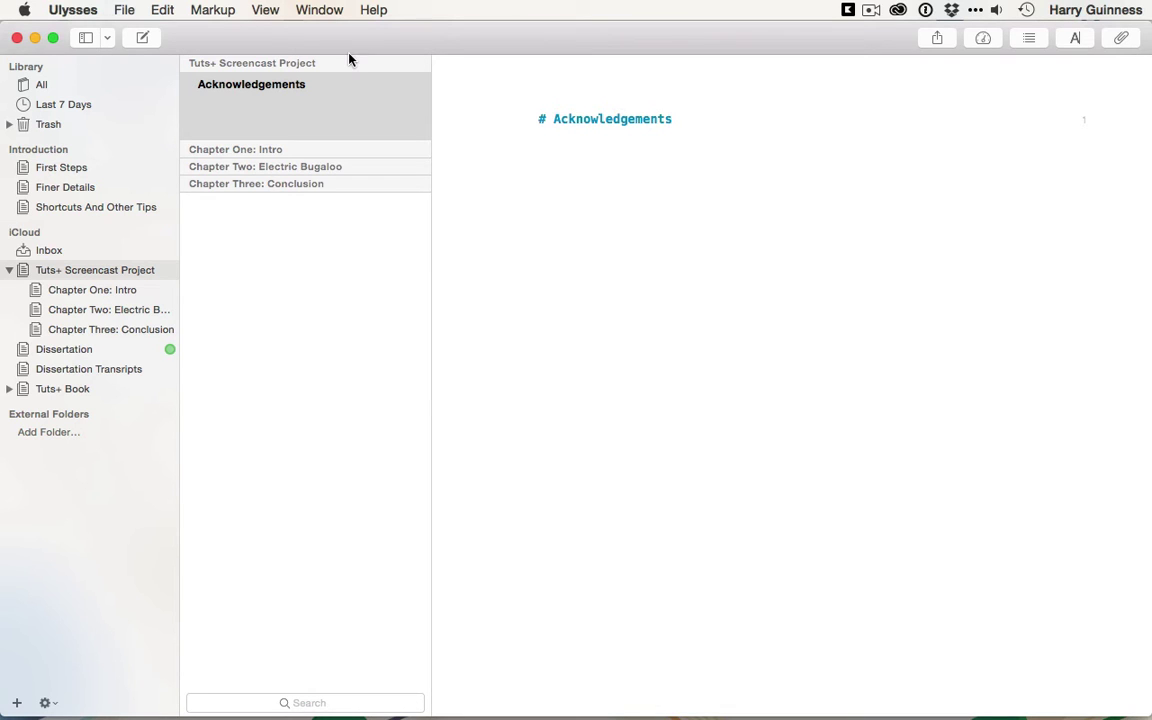
Add a sheet to Chapter One with the heading "# Intro" and insert the Lorem Ipsum text snippet below it.
click(106, 289)
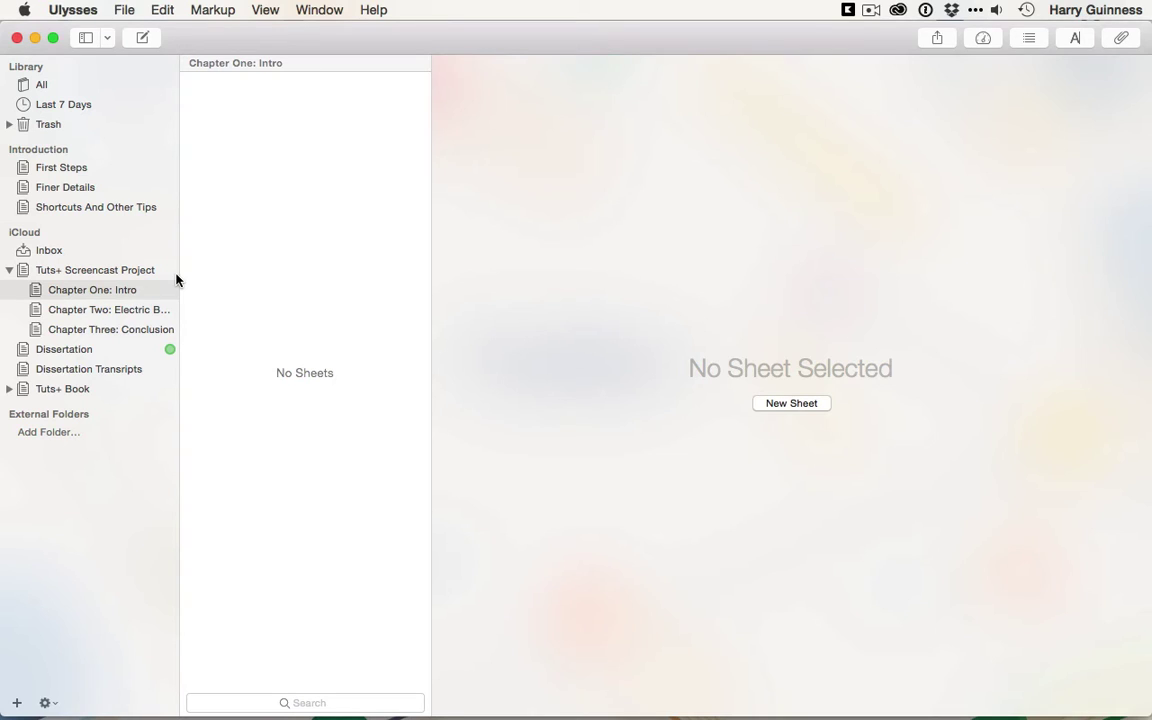
key(super+n)
text(# )
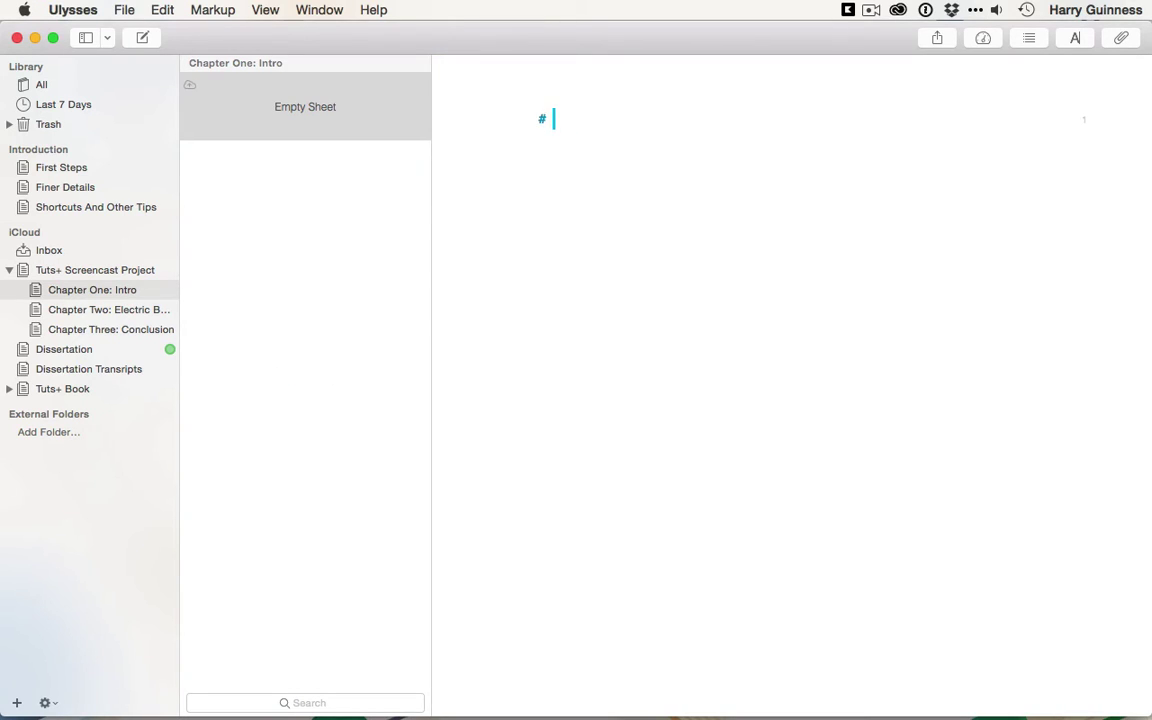
text(Intro)
key(Return)
key(Return)
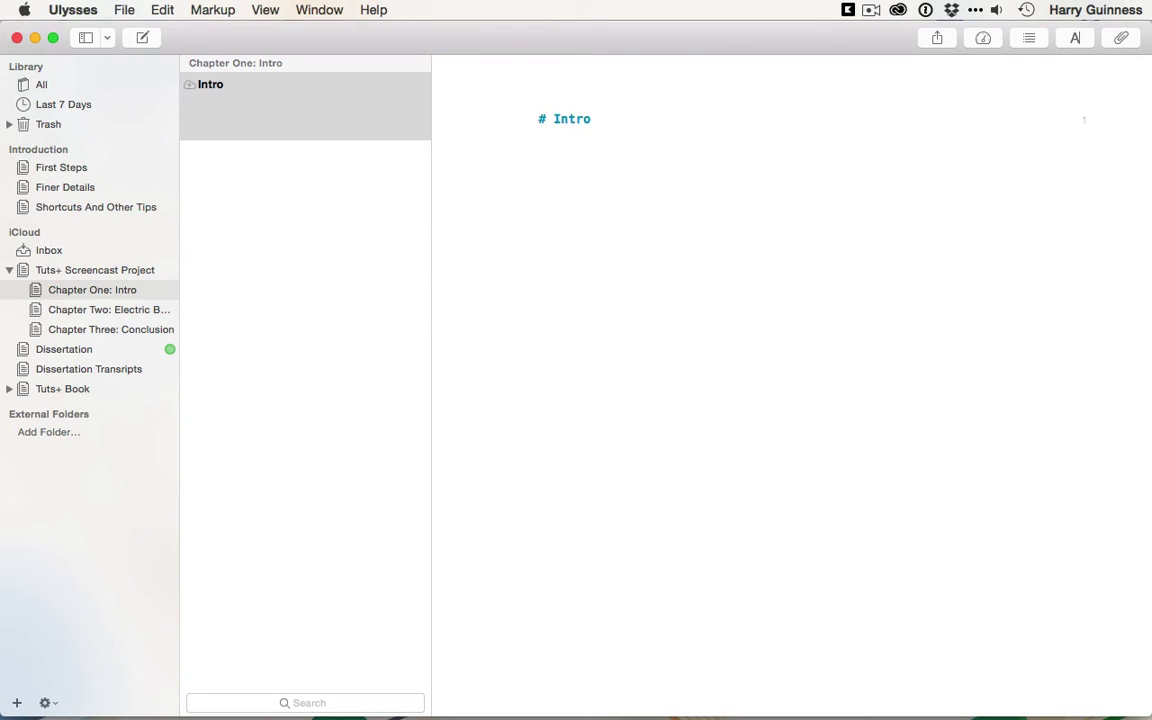
key(super+space)
text(lor)
key(Return)
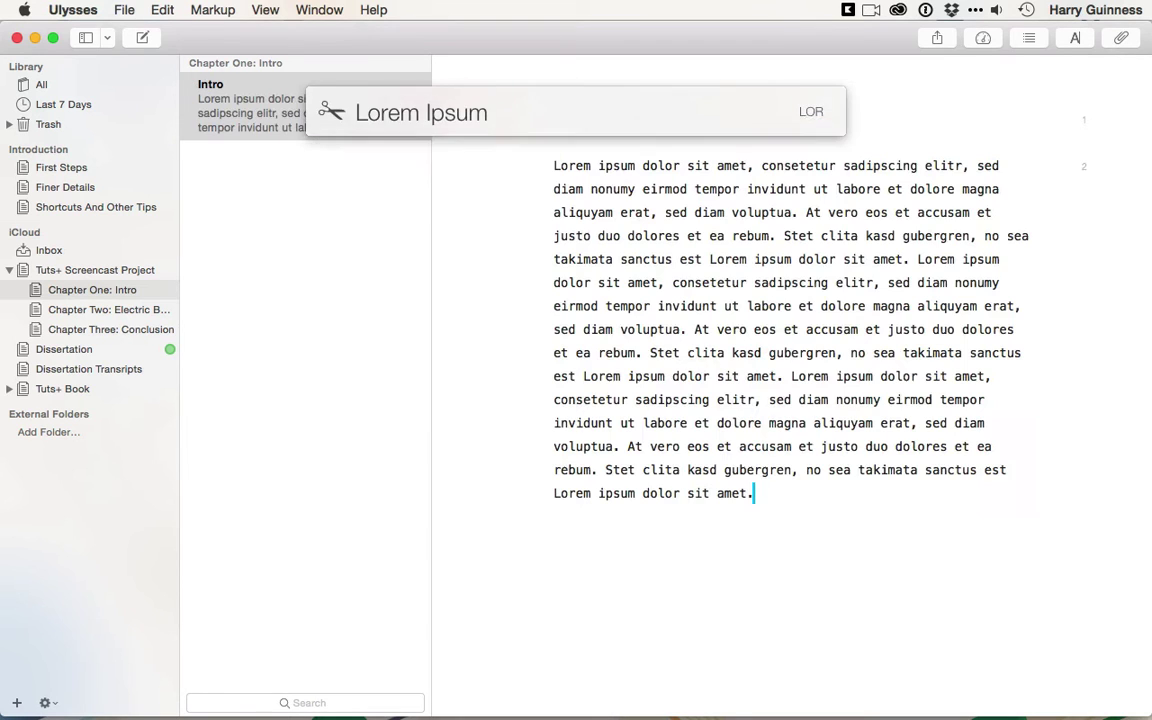
click(787, 501)
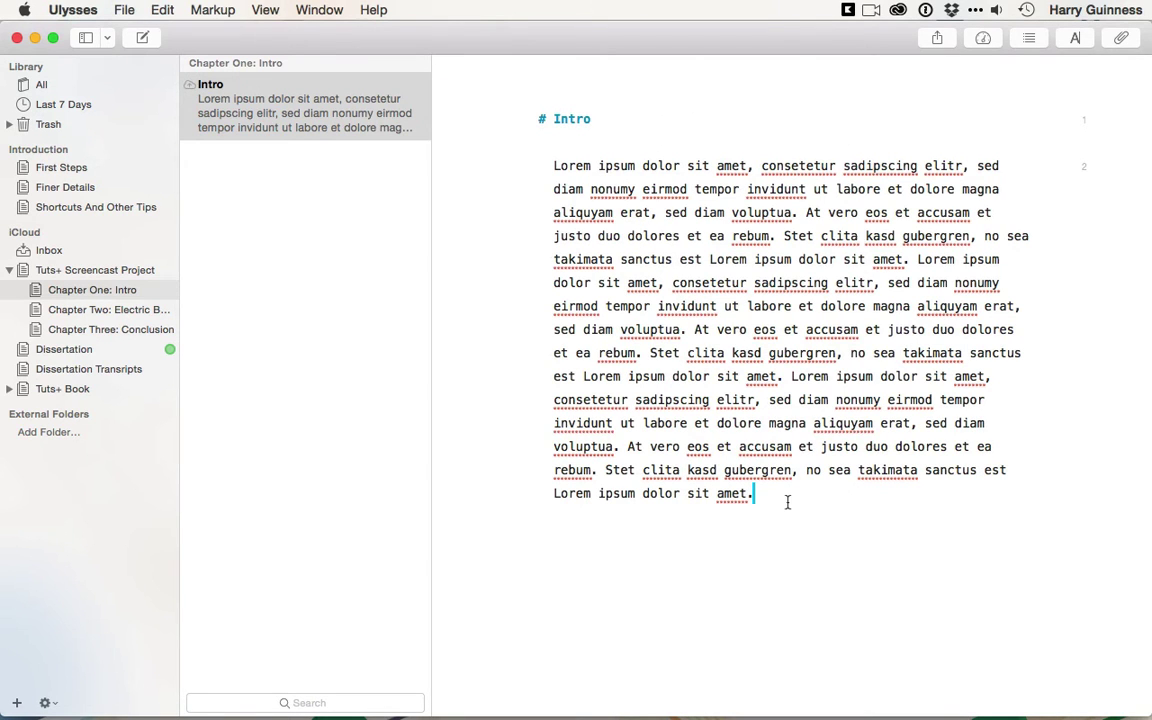
Copy the Lorem Ipsum paragraph and paste it repeatedly into a new second sheet in Chapter One.
triple_click(550, 164)
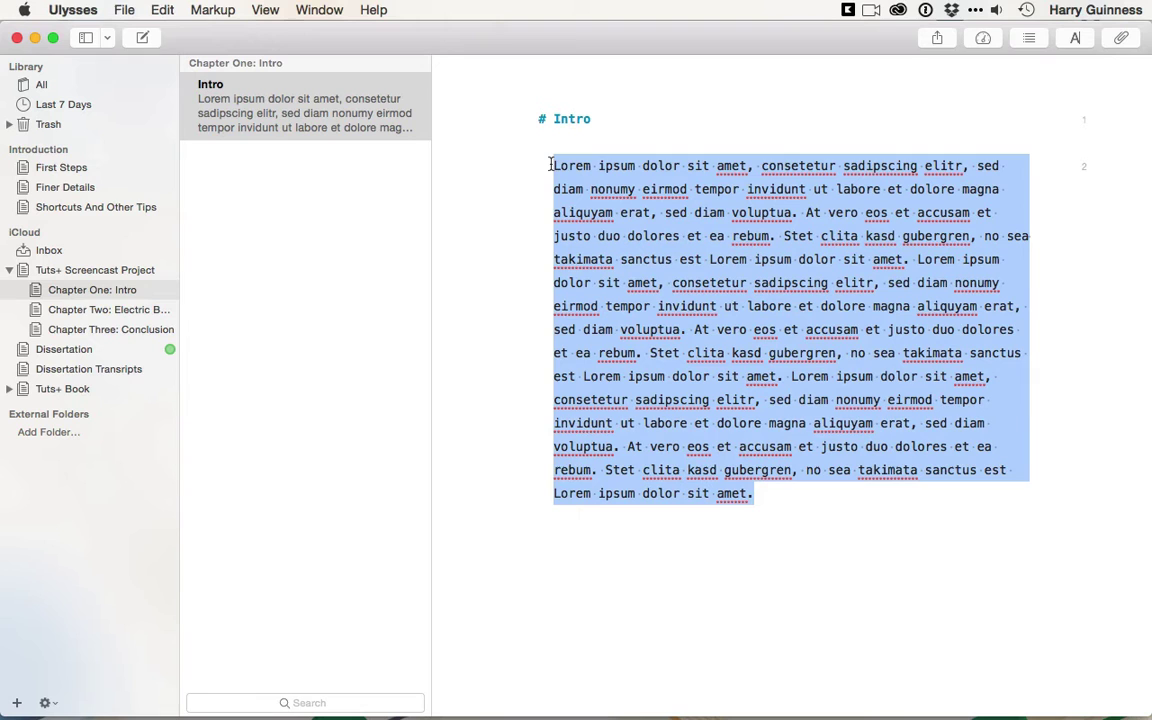
key(super+c)
key(super+n)
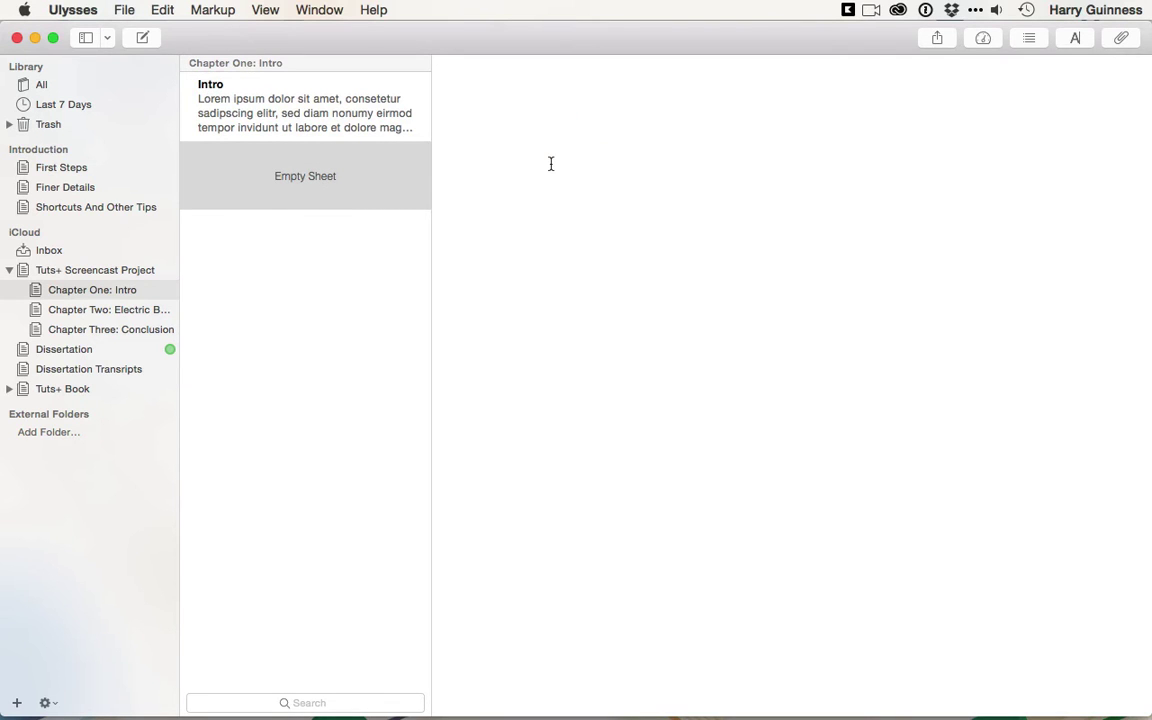
key(super+v)
key(super+v)
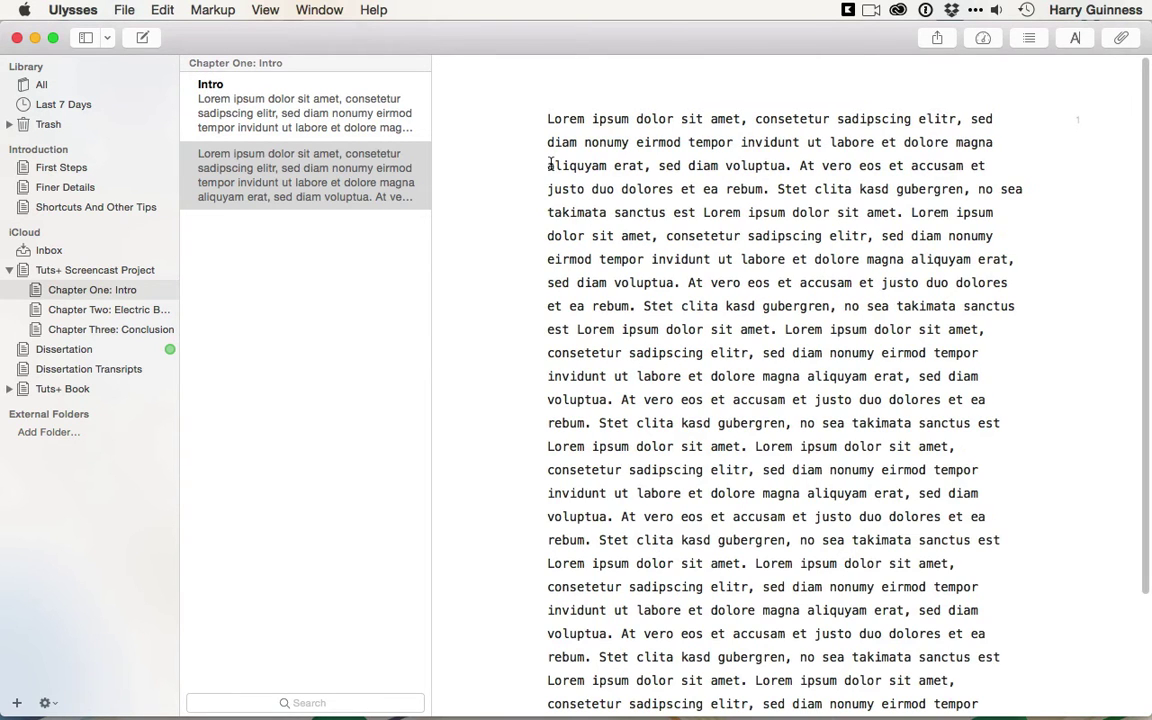
Add the second-level heading "## Header Two" at the end of the second sheet and paste the copied paragraph beneath it.
key(Return)
key(Return)
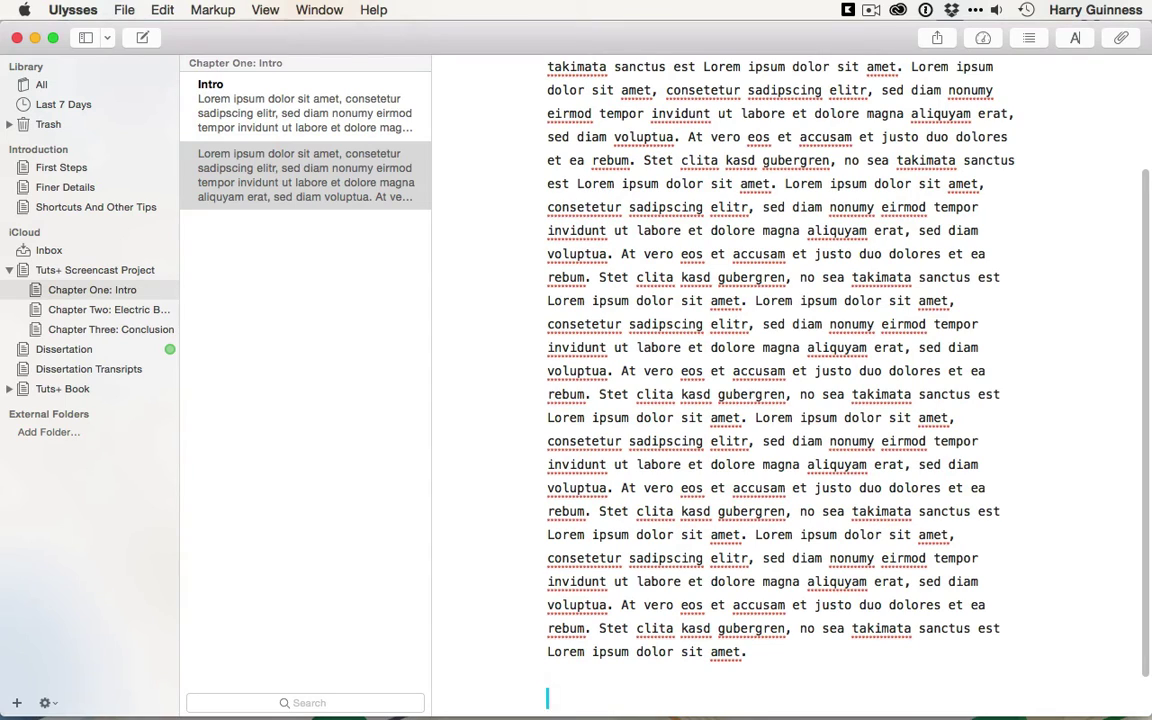
text(## Header Two)
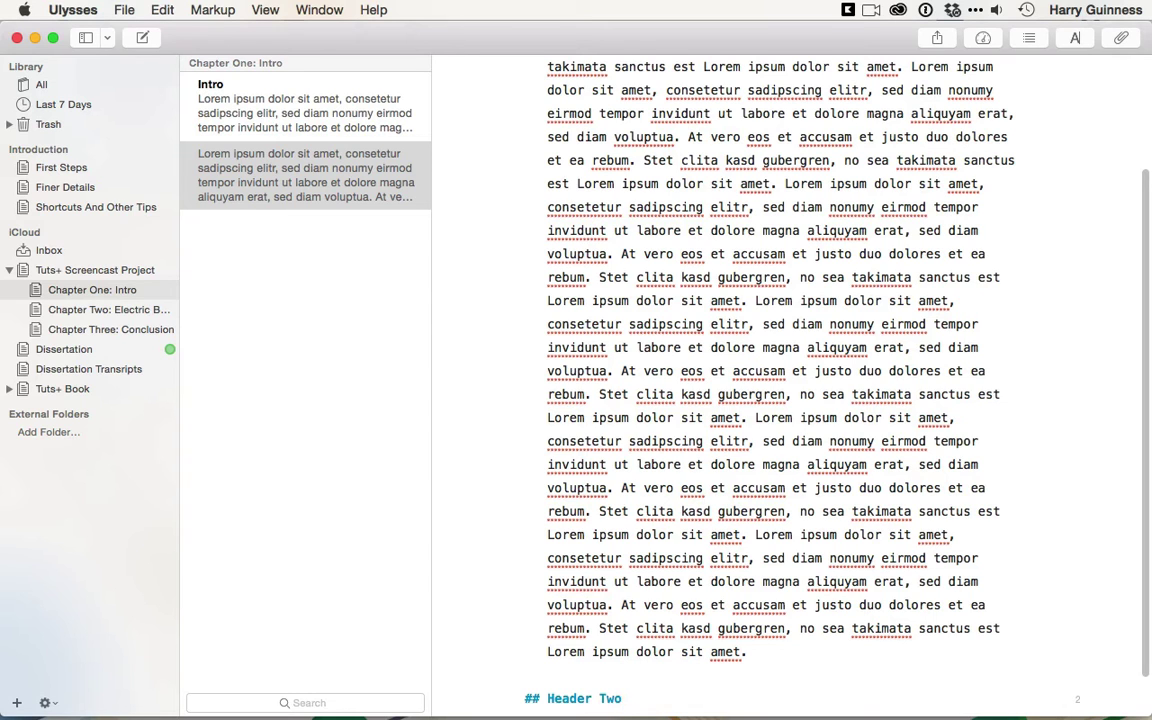
key(Return)
key(Return)
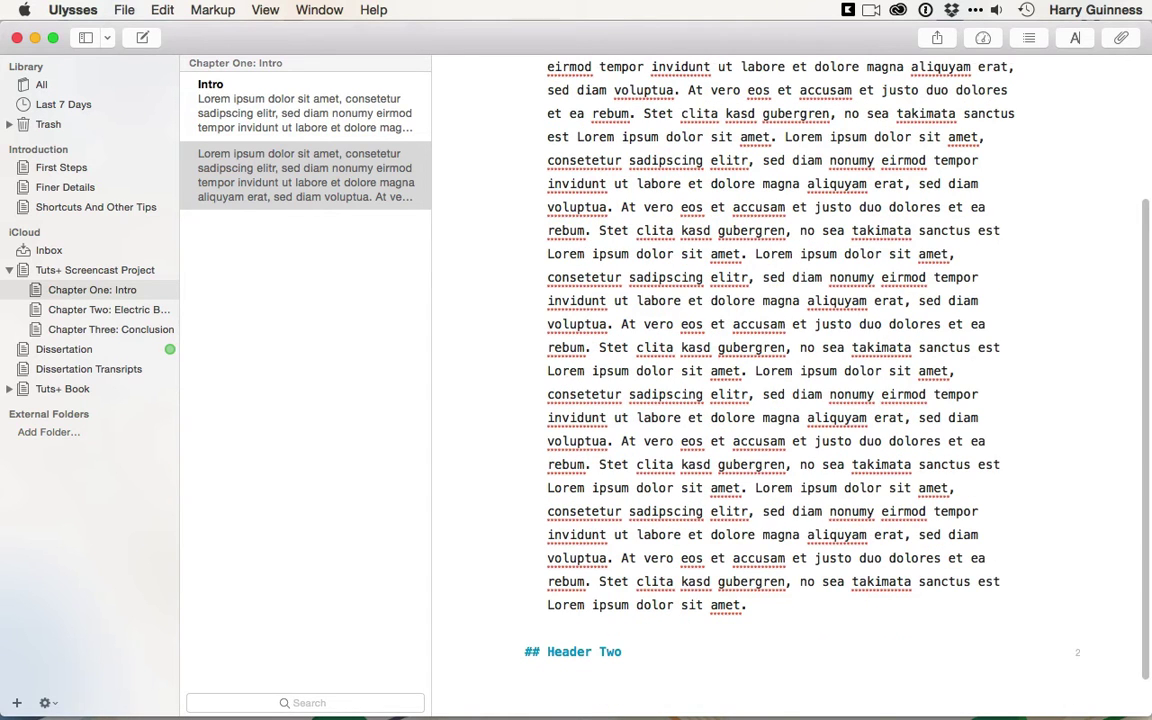
key(super+v)
Add a third sheet to Chapter One containing the copied paragraph, and display all sheets of the Tuts+ Screencast Project group.
key(super+n)
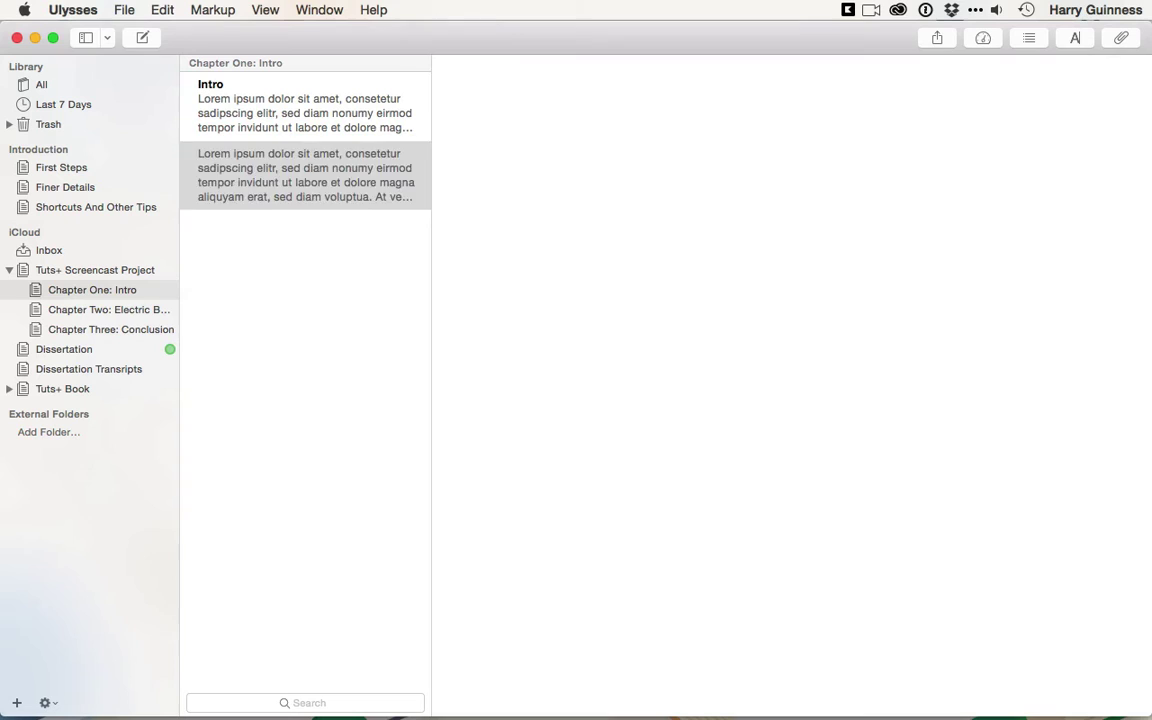
key(super+v)
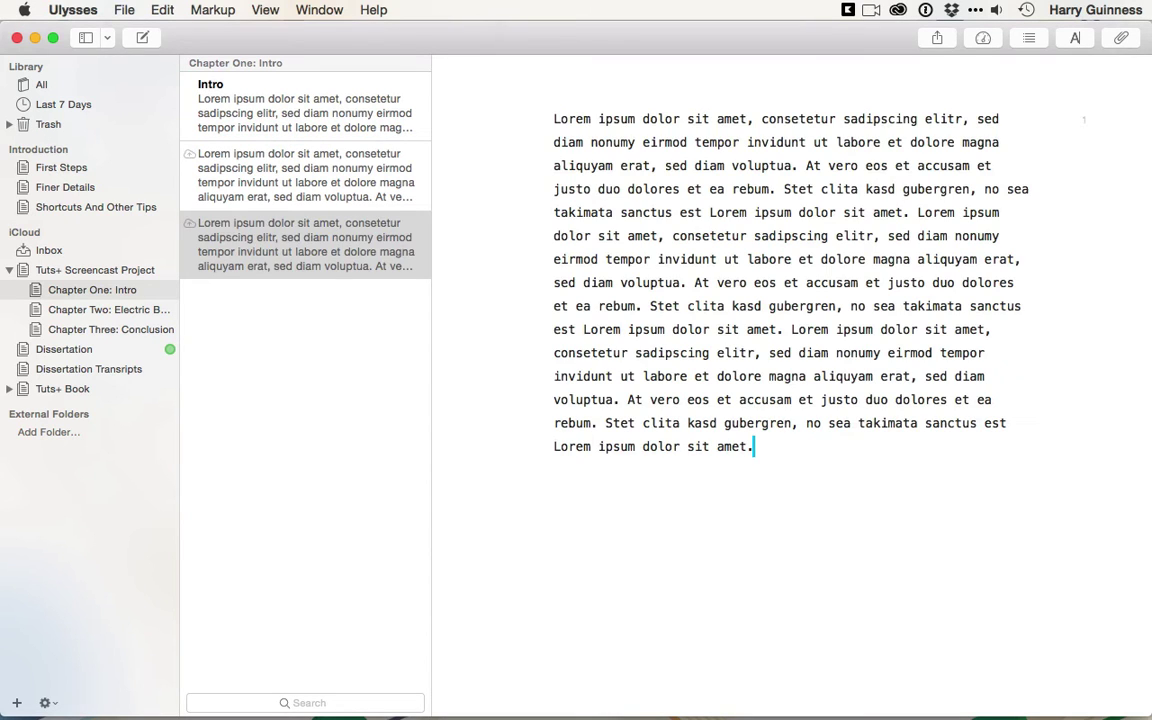
click(85, 272)
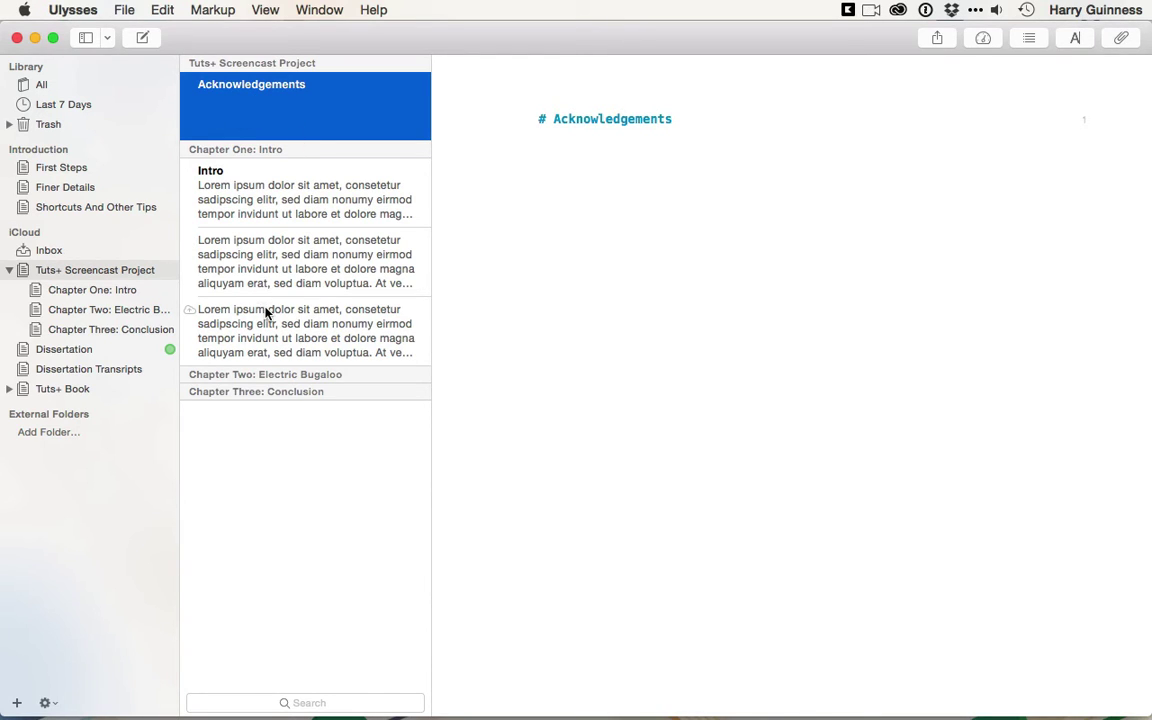
Move the third sheet of Chapter One above the second sheet and open the Intro sheet.
drag(263, 330, 266, 248)
click(284, 254)
click(287, 197)
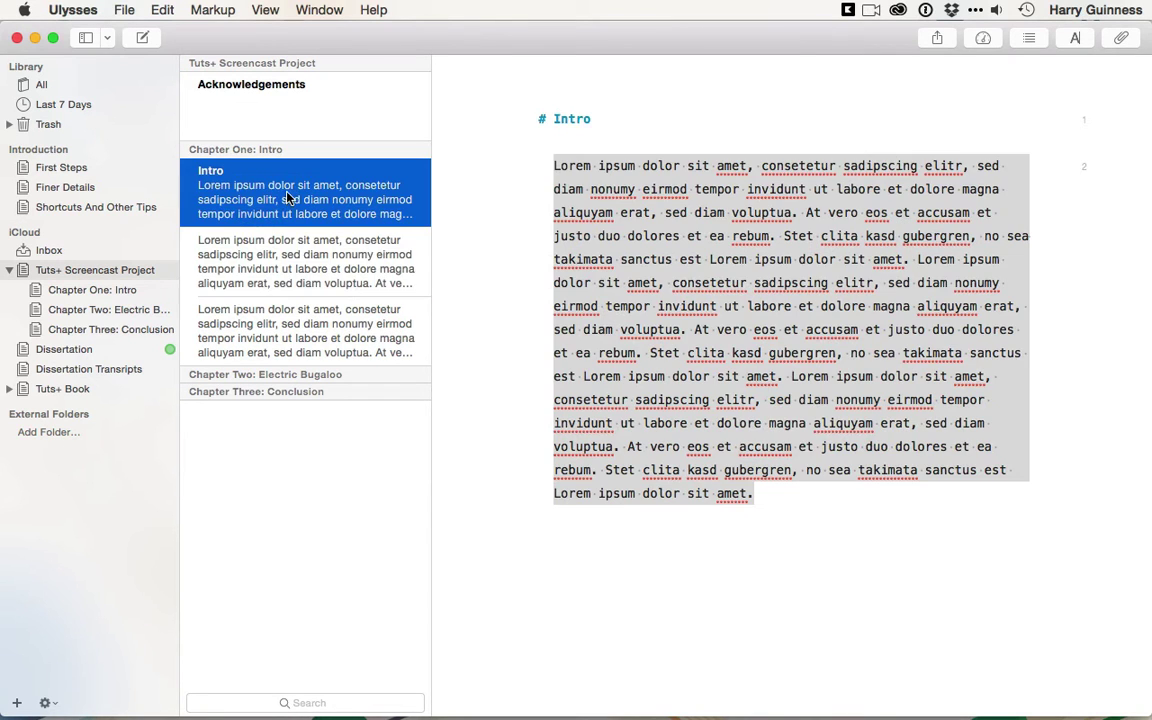
Glue the three Chapter One sheets together and look through them as one continuous text.
click(271, 318)
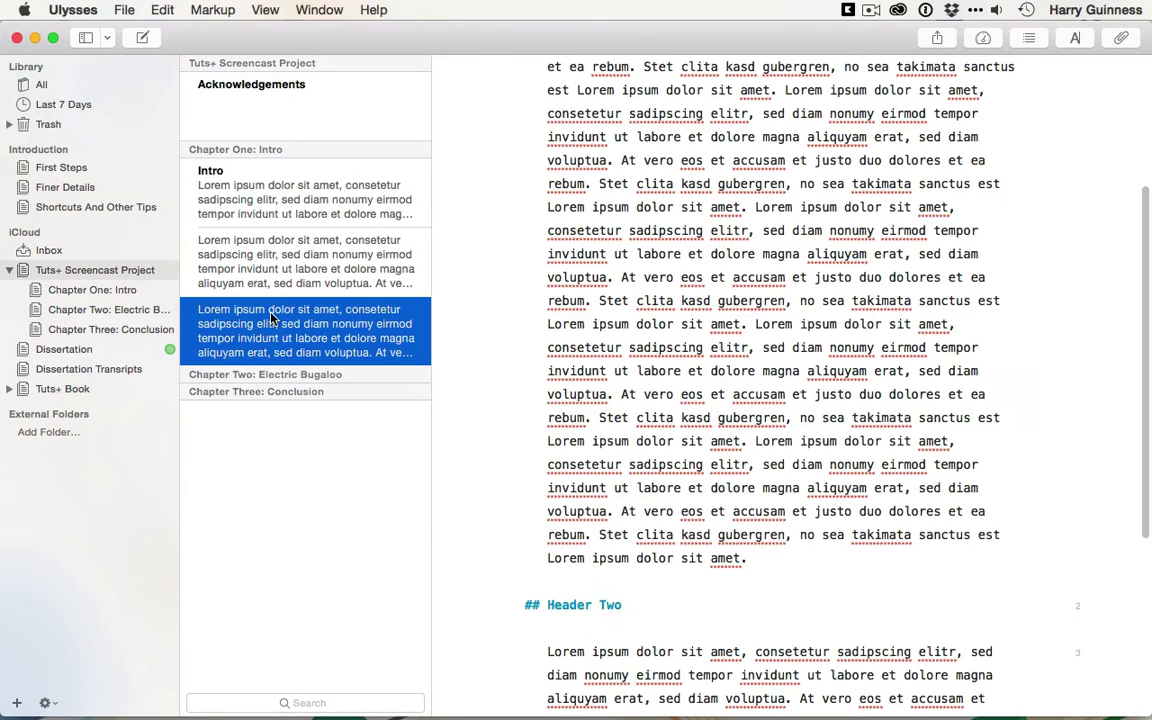
shift+click(329, 206)
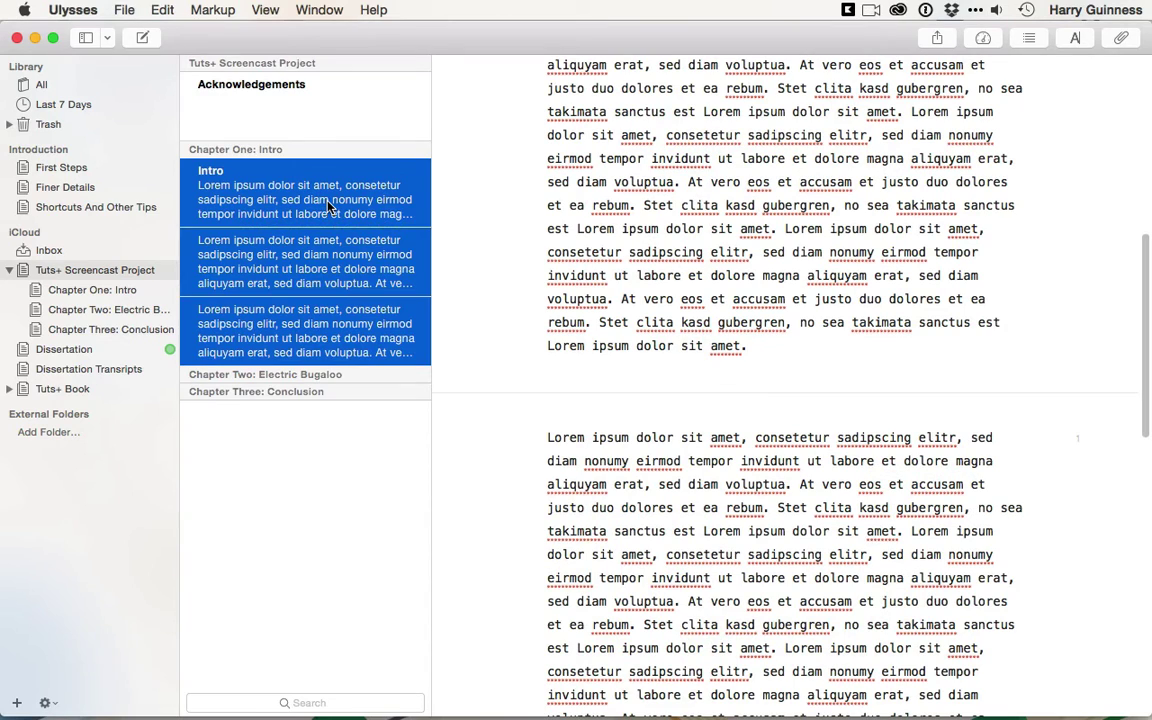
right_click(329, 206)
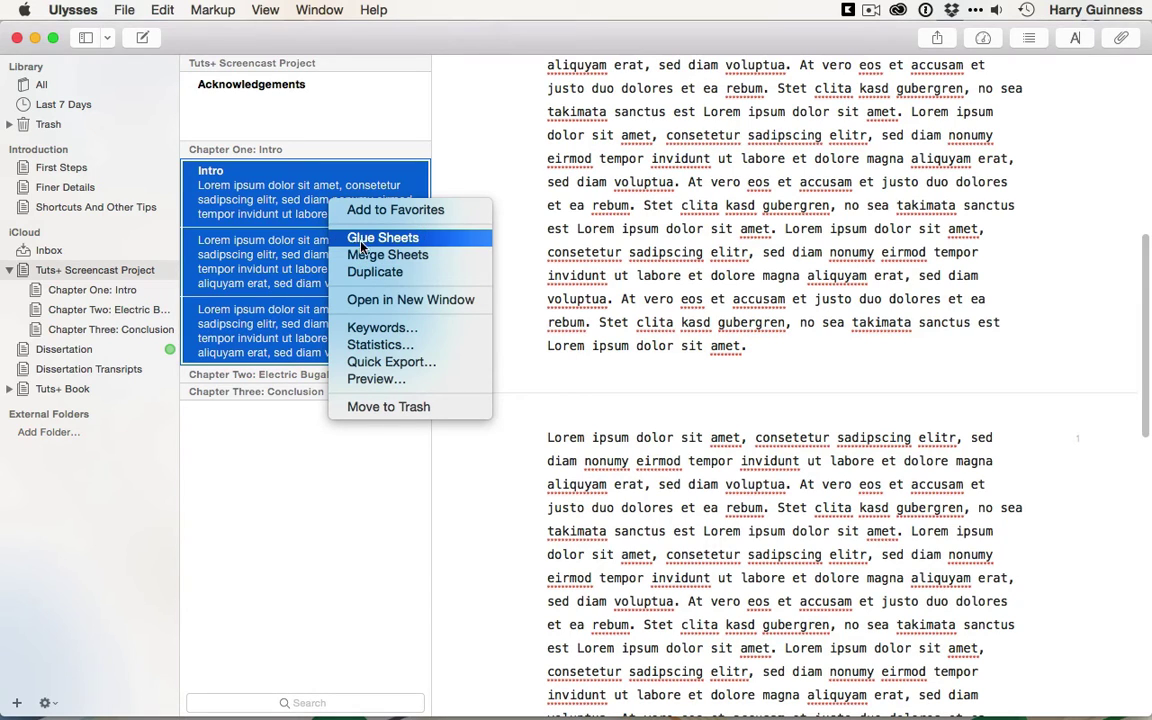
click(360, 240)
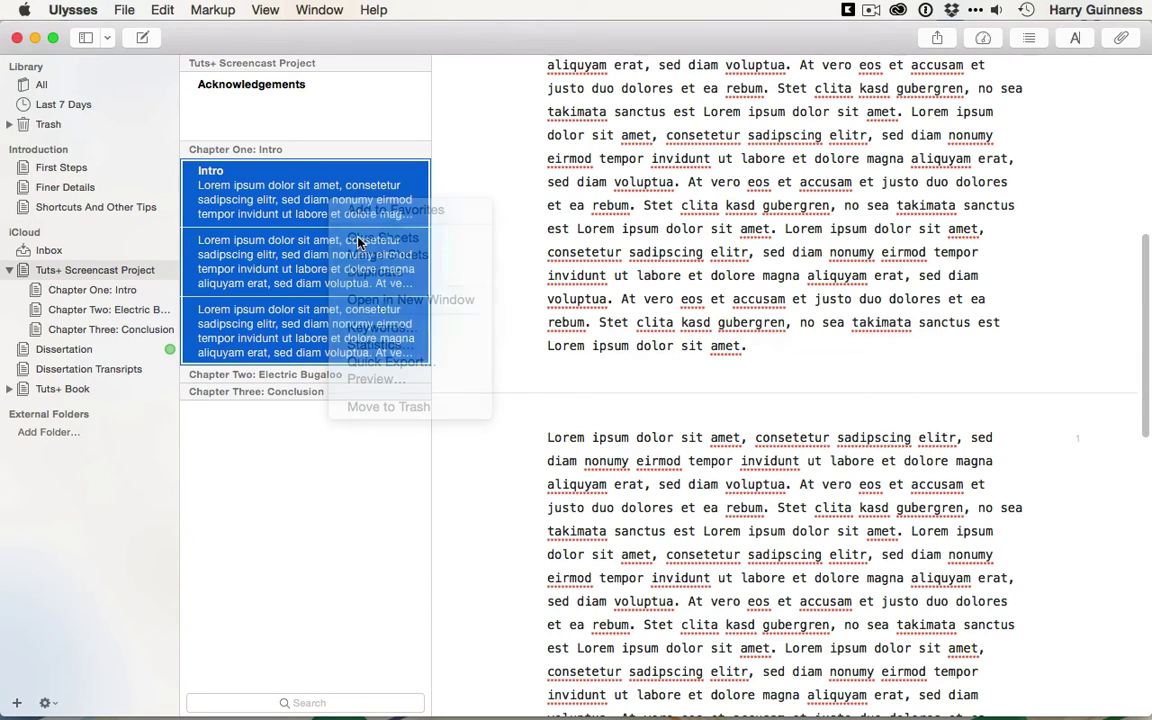
click(219, 477)
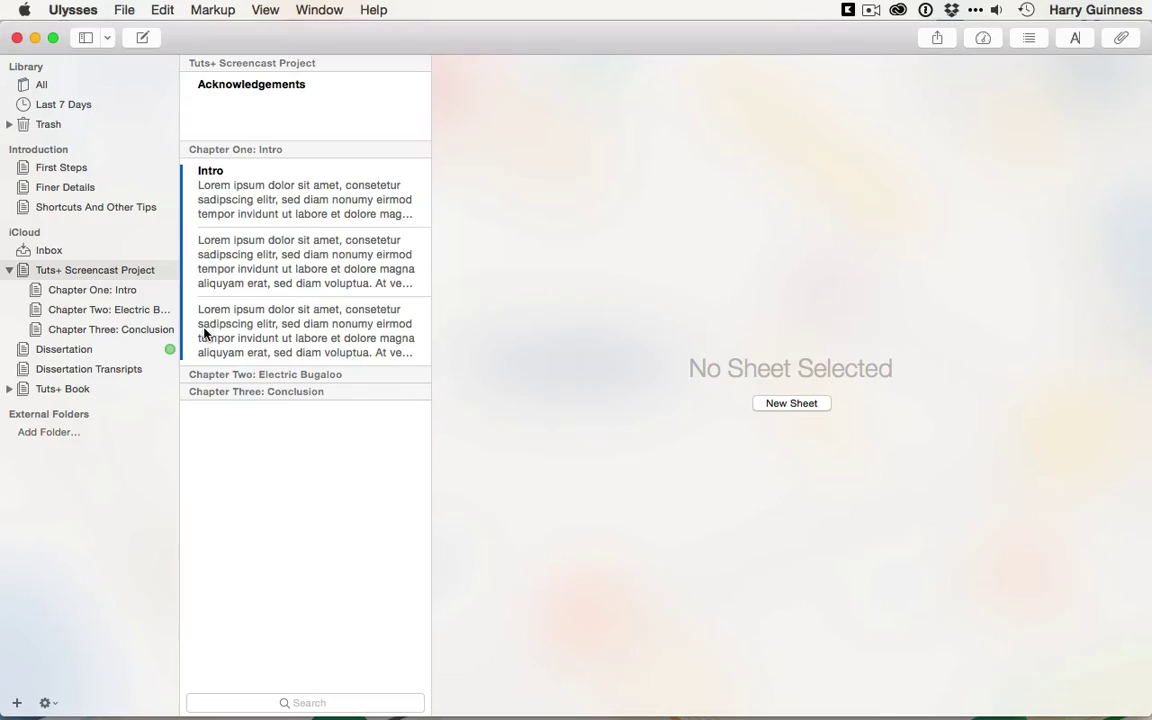
click(276, 303)
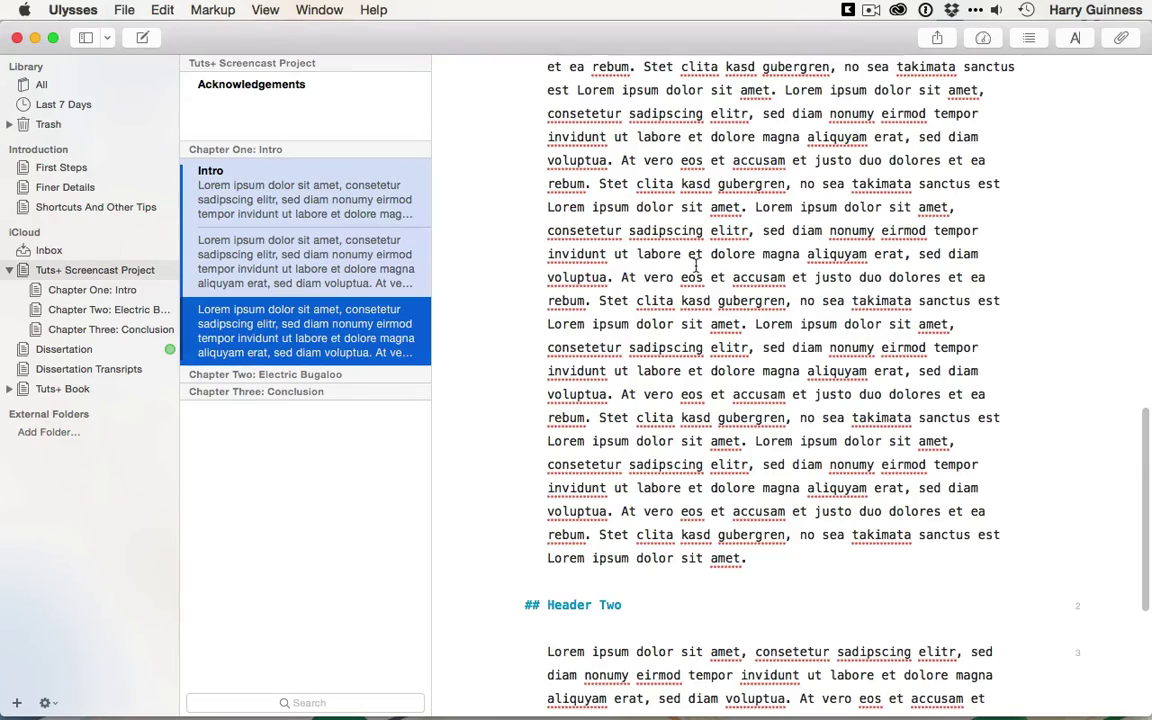
scroll(695, 265, up, 10)
scroll(695, 265, down, 15)
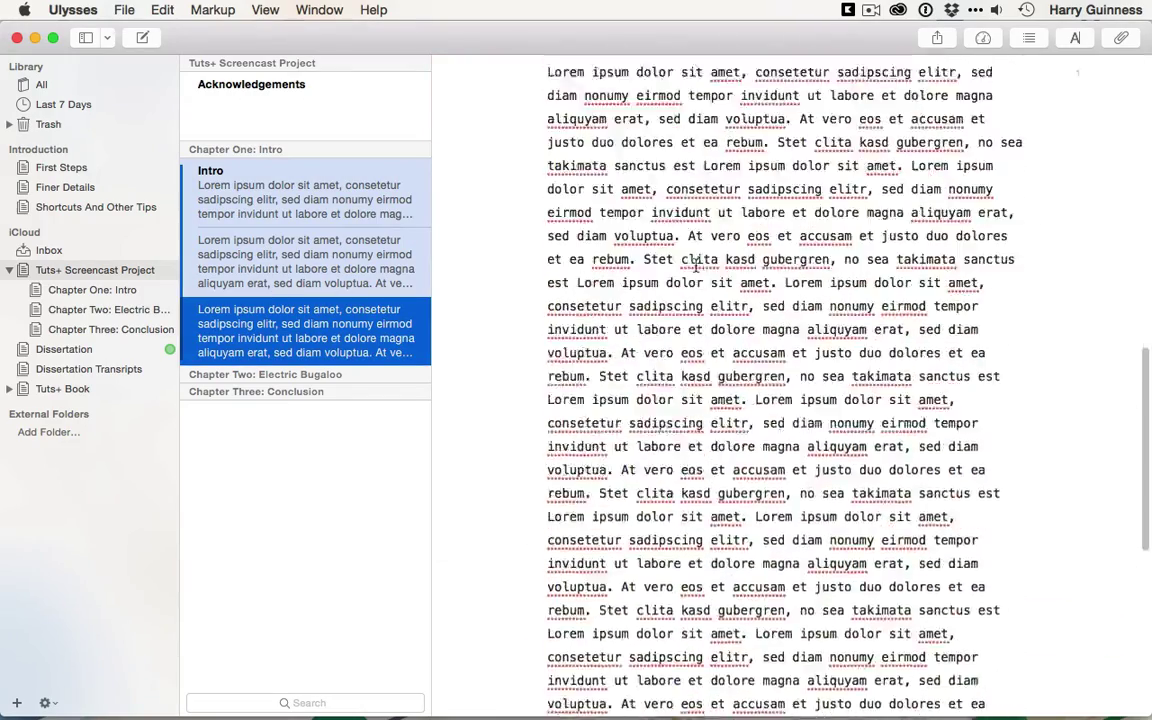
scroll(695, 265, up, 10)
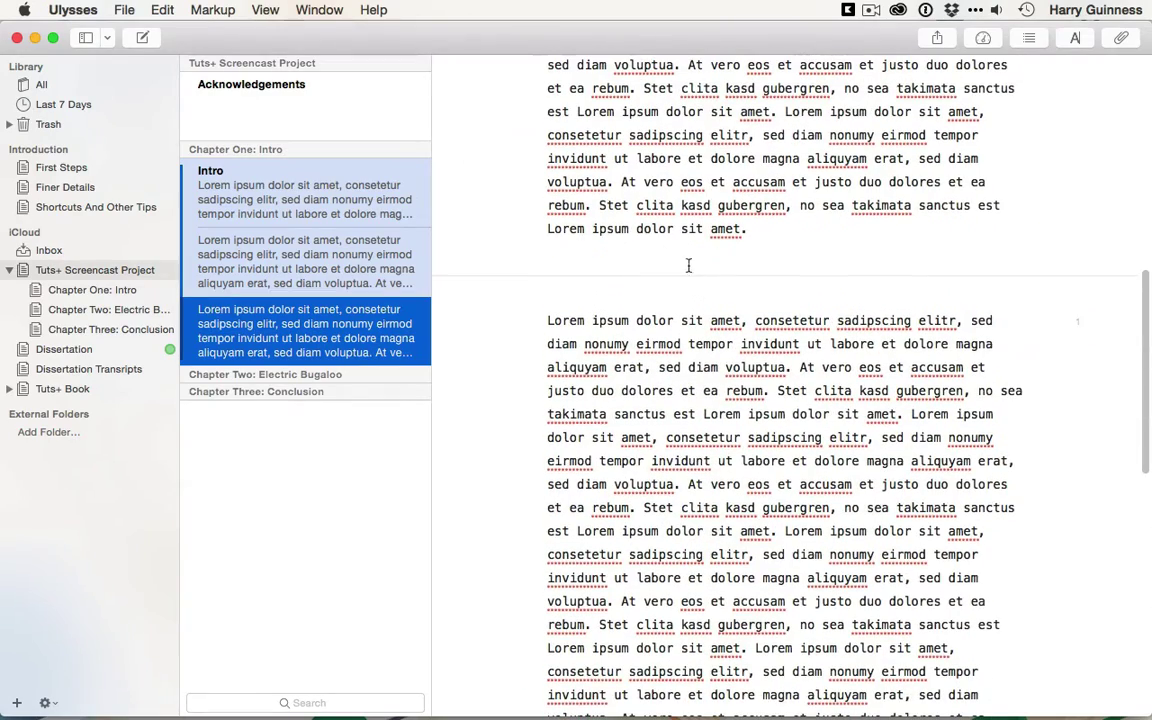
click(306, 199)
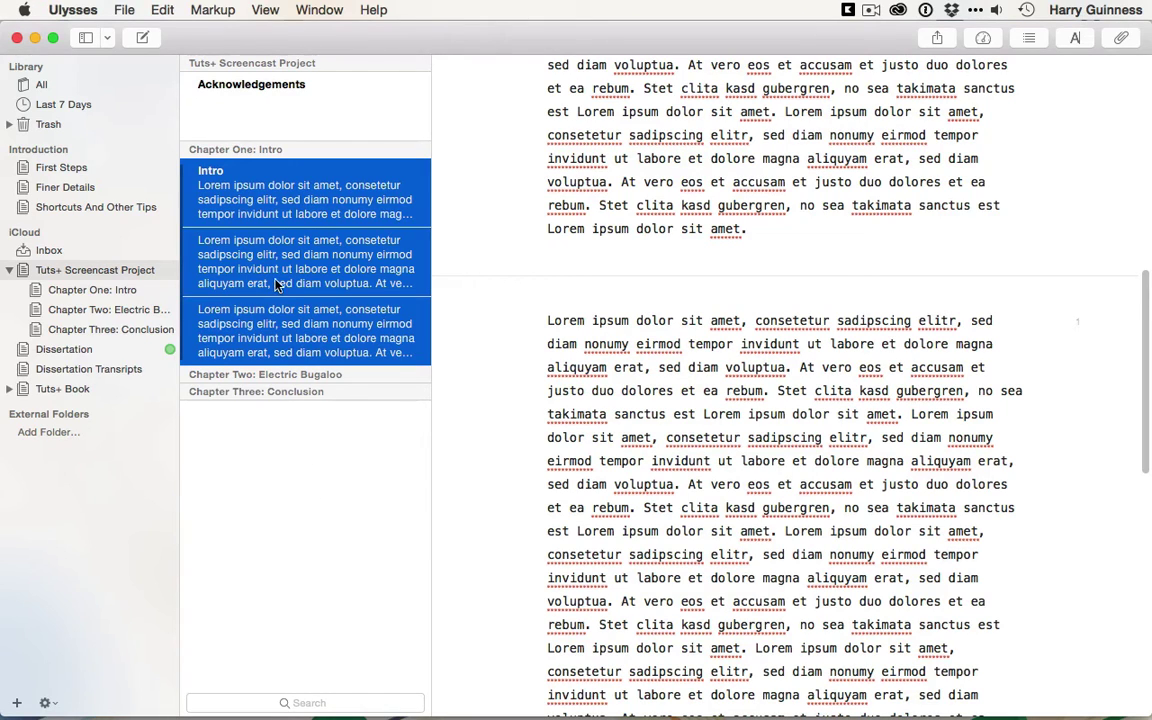
Add a sheet to Chapter Two with the second-level heading "## H2" and the copied Lorem Ipsum paragraph beneath it.
click(101, 313)
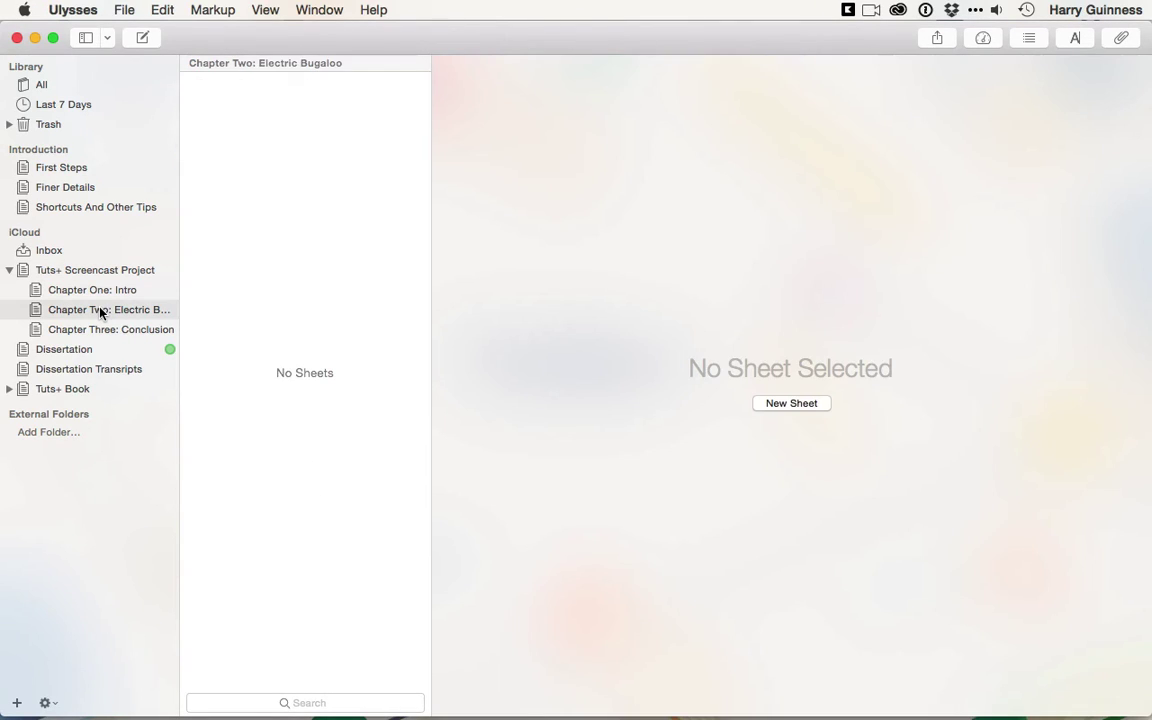
key(super+n)
text(##)
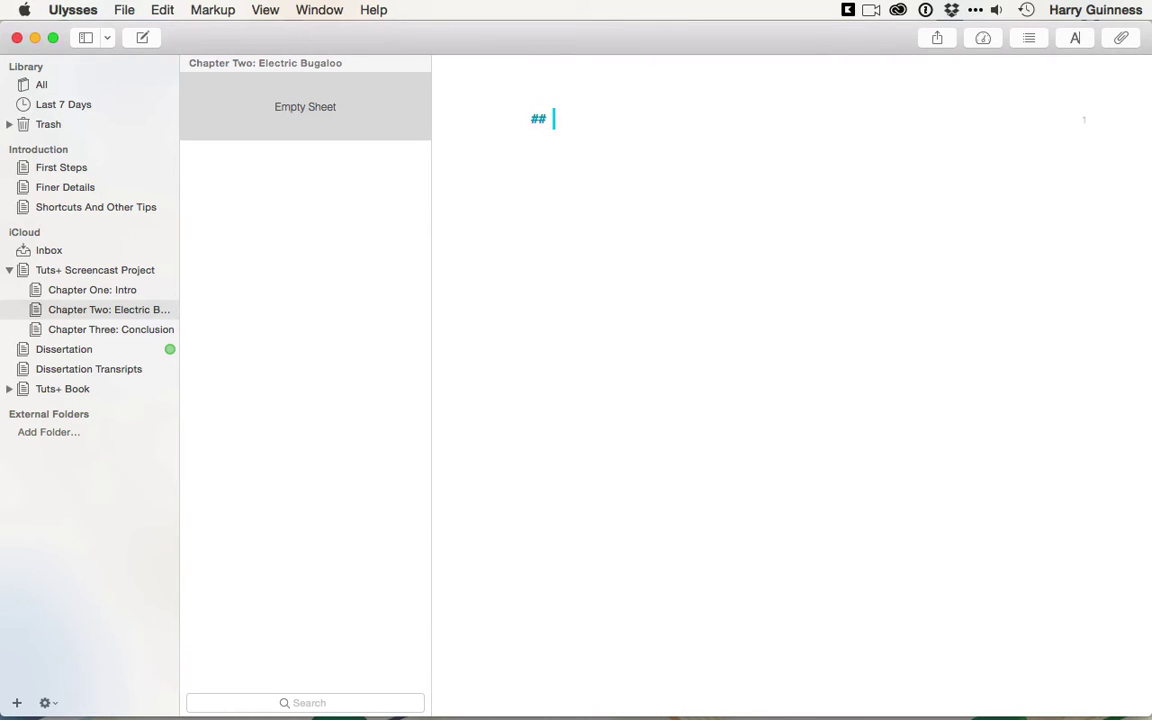
text( H2)
key(Return)
text(Lorem ipsum dolor sit amet, consetetur sadipscing elitr, sed diam nonumy eirmod tempor invidunt ut labore et dolore magna aliquyam erat, sed diam voluptua. At vero eos et accusam et justo duo dolores et ea rebum. Stet clita kasd gubergren, no sea takimata sanctus est Lorem ipsum dolor sit amet. Lorem ipsum dolor sit amet, consetetur sadipscing elitr, sed diam nonumy eirmod tempor invidunt ut labore et dolore magna aliquyam erat, sed diam voluptua. At vero eos et accusam et justo duo dolores et ea rebum. Stet clita kasd gubergren, no sea takimata sanctus est Lorem ipsum dolor sit amet. Lorem ipsum dolor sit amet, consetetur sadipscing elitr, sed diam nonumy eirmod tempor invidunt ut labore et dolore magna aliquyam erat, sed diam voluptua. At vero eos et accusam et justo duo dolores et ea rebum. Stet clita kasd gubergren, no sea takimata sanctus est Lorem ipsum dolor sit amet.)
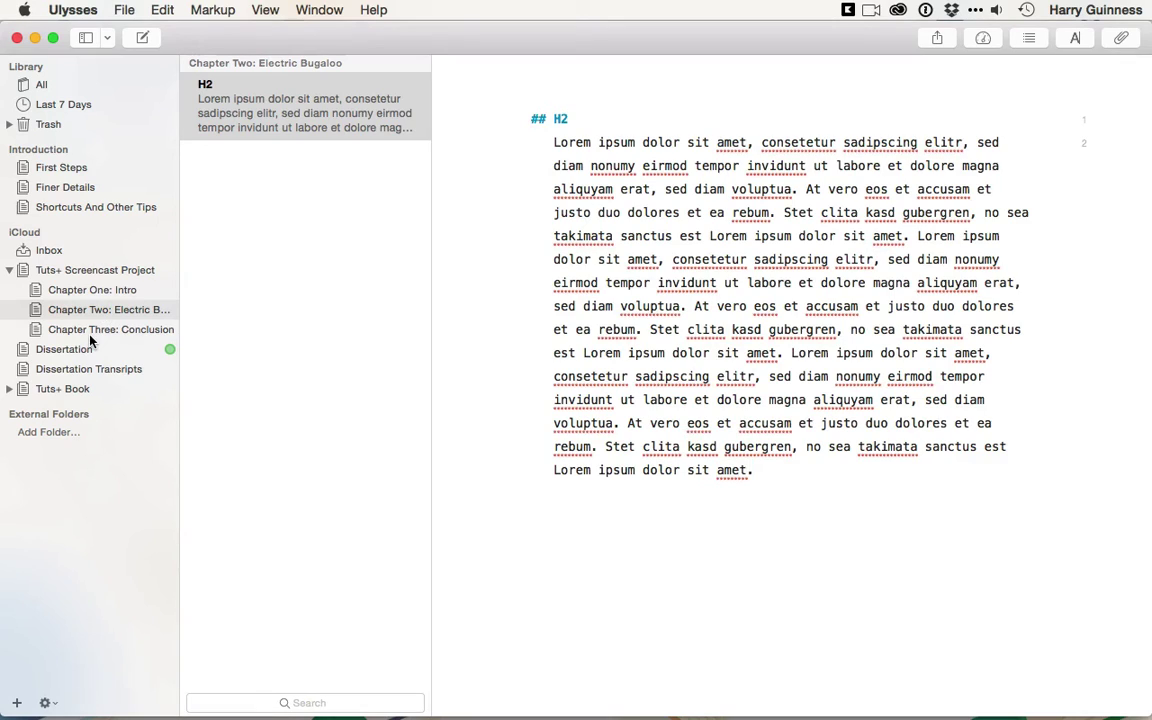
Add a sheet to Chapter Three containing the copied paragraph as a "###" heading, and display all sheets of the Tuts+ Screencast Project group.
click(92, 334)
key(super+n)
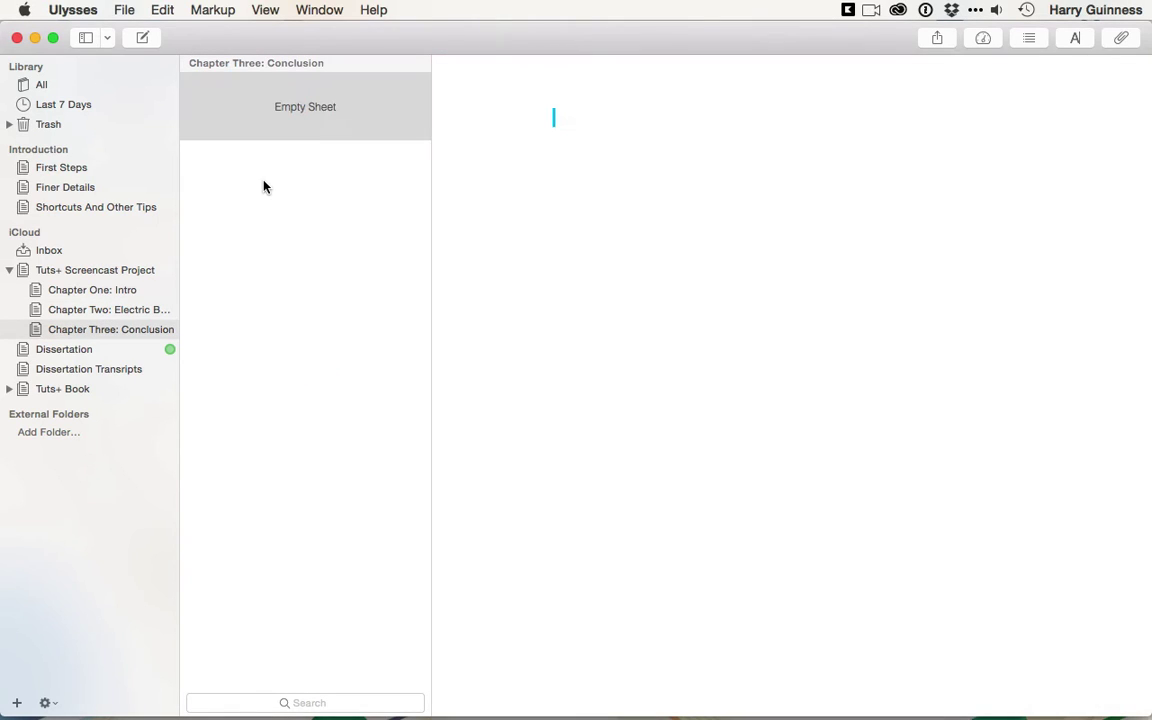
text(###)
text(Lorem ipsum dolor sit amet, consetetur sadipscing elitr, sed diam nonumy eirmod tempor invidunt ut labore et dolore magna aliquyam erat, sed diam voluptua. At vero eos et accusam et justo duo dolores et ea rebum. Stet clita kasd gubergren, no sea takimata sanctus est Lorem ipsum dolor sit amet. Lorem ipsum dolor sit amet, consetetur sadipscing elitr, sed diam nonumy eirmod tempor invidunt ut labore et dolore magna aliquyam erat, sed diam voluptua. At vero eos et accusam et justo duo dolores et ea rebum. Stet clita kasd gubergren, no sea takimata sanctus est Lorem ipsum dolor sit amet.)
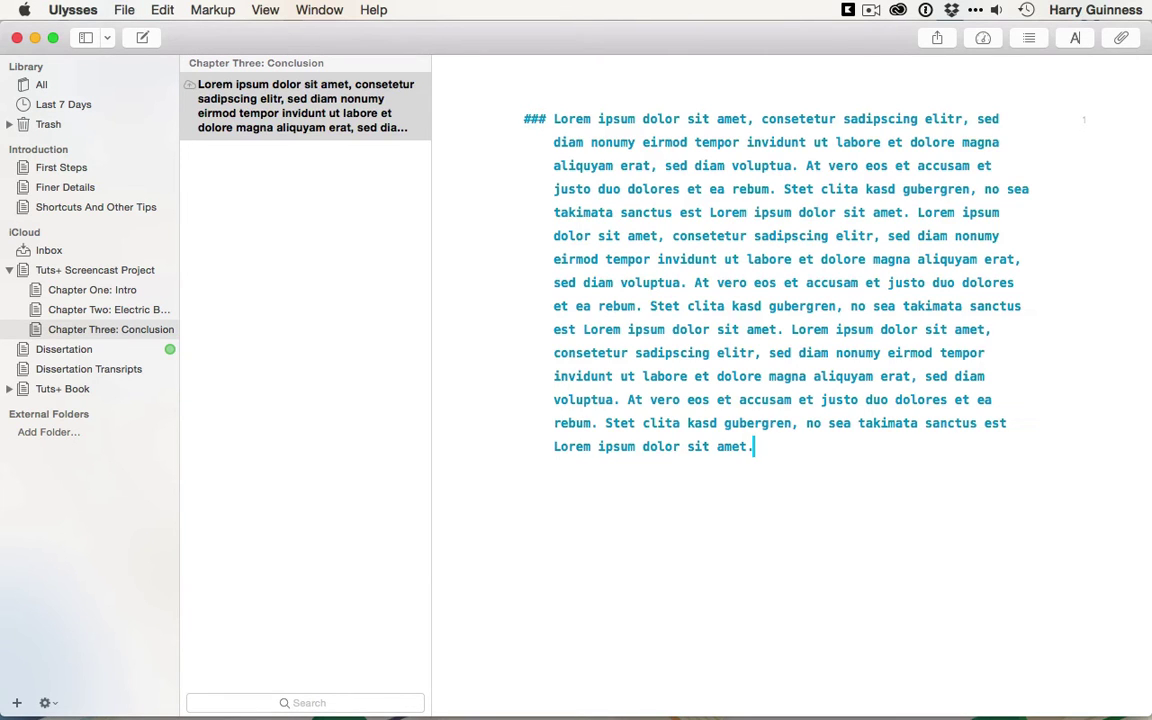
click(79, 288)
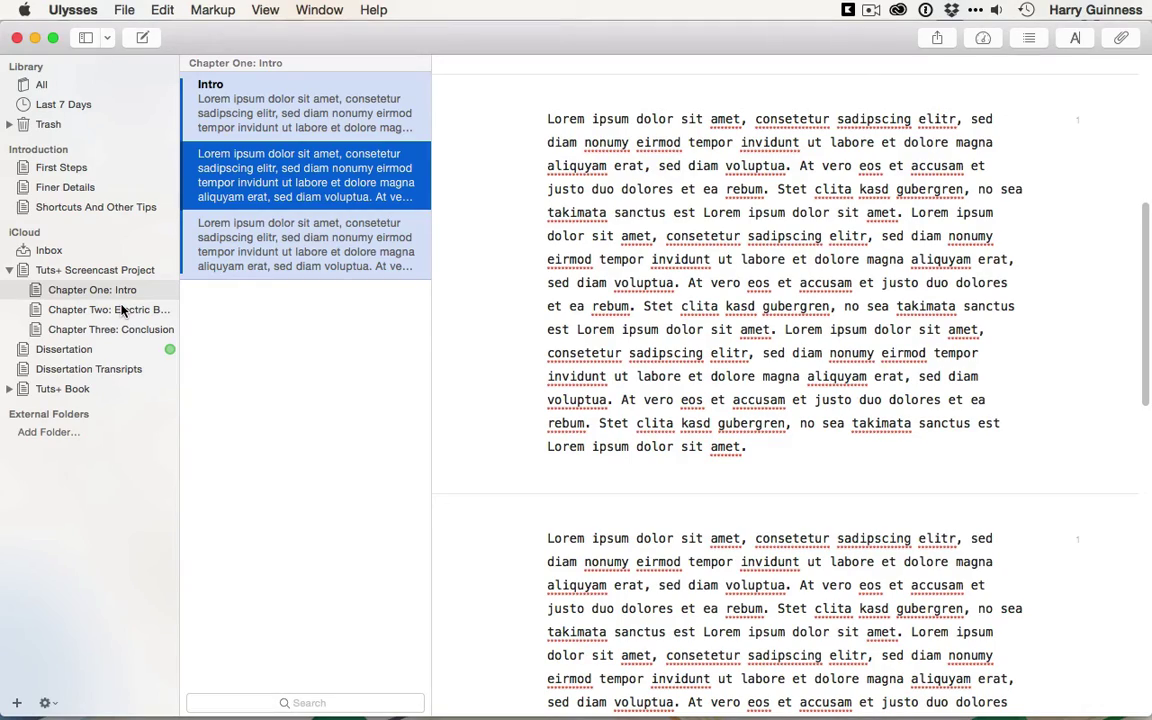
click(93, 270)
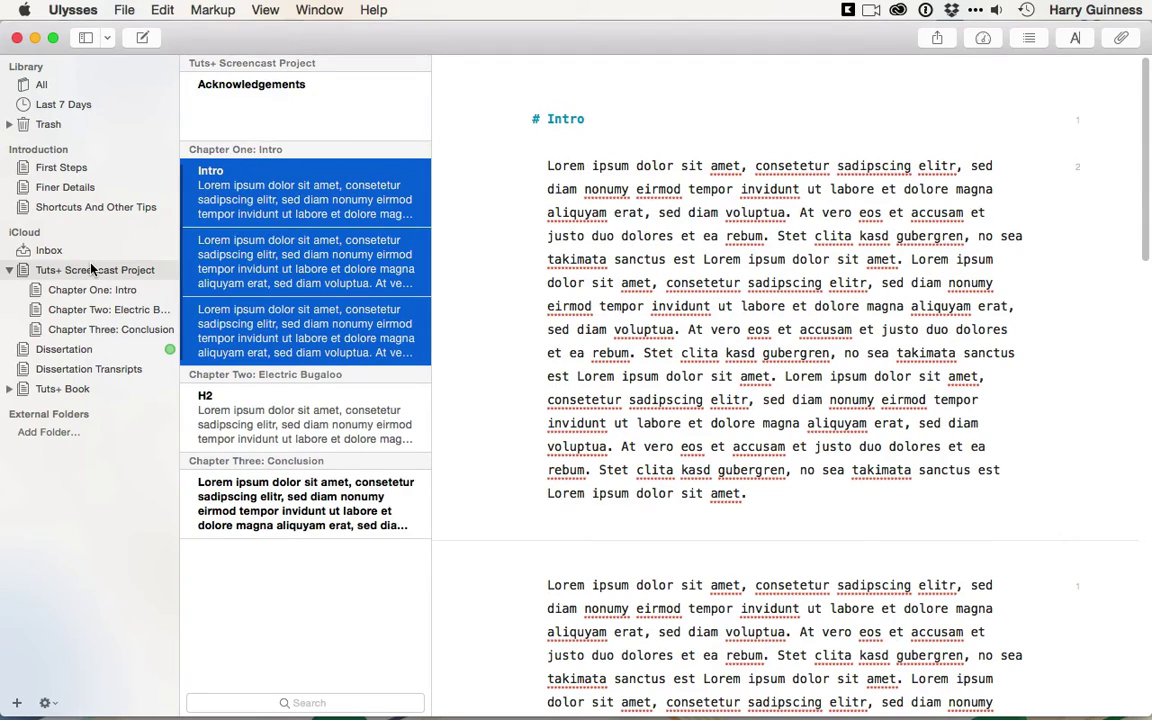
Add a new sheet to the Inbox containing the copied Lorem Ipsum paragraph.
click(55, 251)
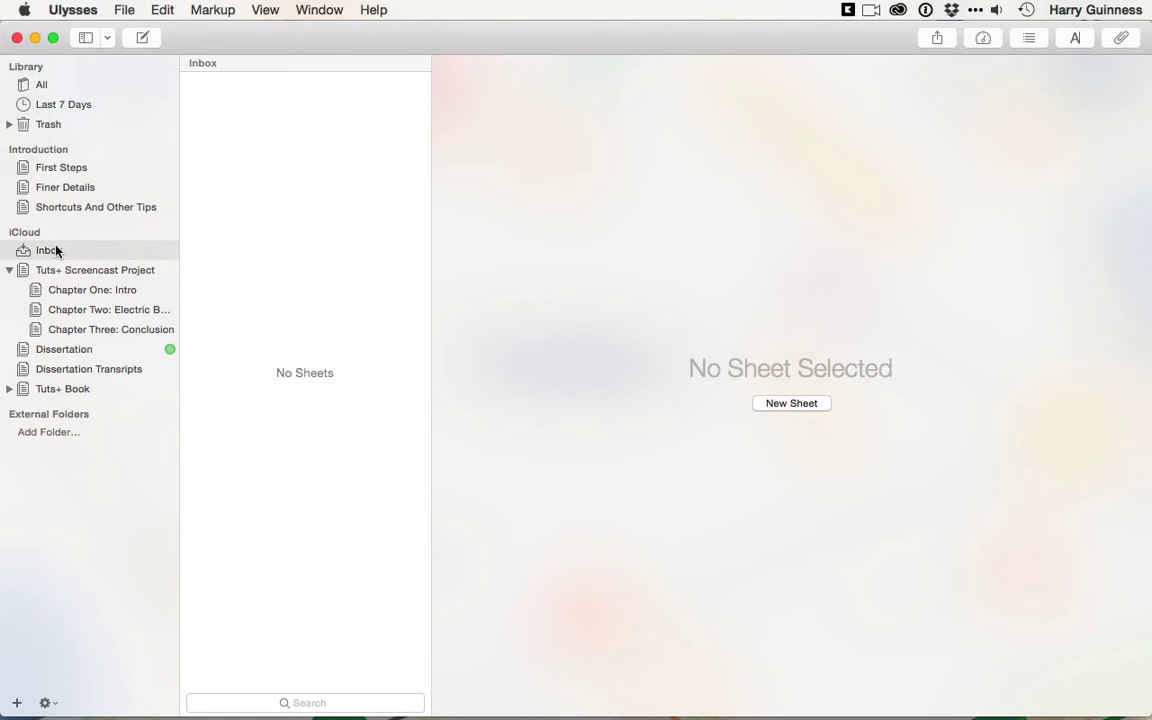
key(super+n)
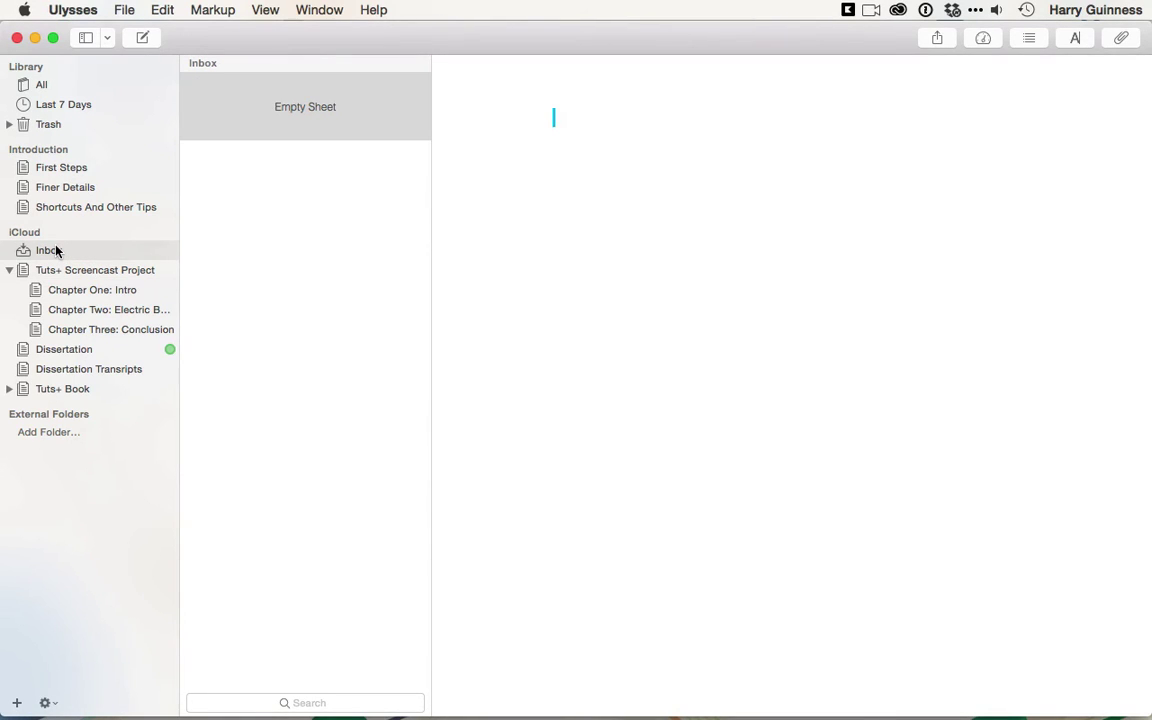
text(Lorem ipsum dolor sit amet, consetetur sadipscing elitr, sed diam nonumy eirmod tempor invidunt ut labore et dolore magna aliquyam erat, sed diam voluptua. At vero eos et accusam et justo duo dolores et ea rebum. Stet clita kasd gubergren, no sea takimata sanctus est Lorem ipsum dolor sit amet. Lorem ipsum dolor sit amet, consetetur sadipscing elitr, sed diam nonumy eirmod tempor invidunt ut labore et dolore magna aliquyam erat, sed diam voluptua. At vero eos et accusam et justo duo dolores et ea rebum. Stet clita kasd gubergren, no sea takimata sanctus est Lorem ipsum dolor sit amet. Lorem ipsum dolor sit amet, consetetur sadipscing elitr, sed diam nonumy eirmod tempor invidunt ut labore et dolore magna aliquyam erat, sed diam voluptua. At vero eos et accusam et justo duo dolores et ea rebum. Stet clita kasd gubergren, no sea takimata sanctus est Lorem ipsum dolor sit amet.)
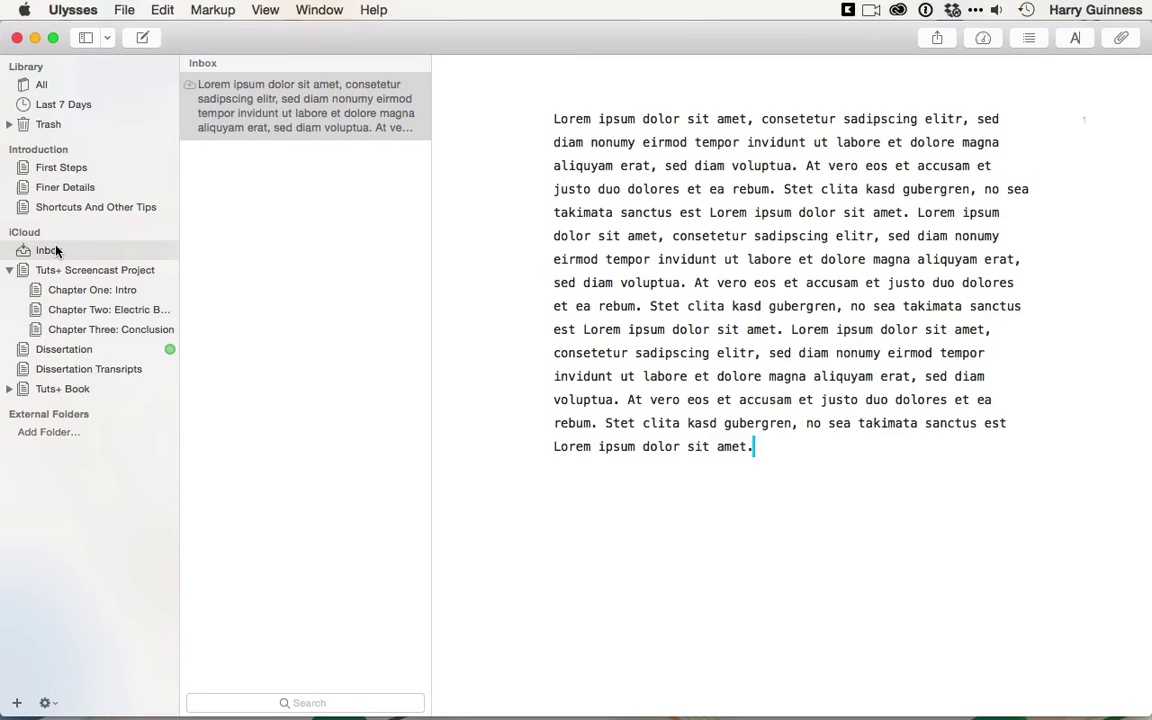
Move the Inbox sheet into Chapter Three and place it below the existing heading sheet.
click(294, 118)
drag(294, 118, 100, 333)
click(100, 333)
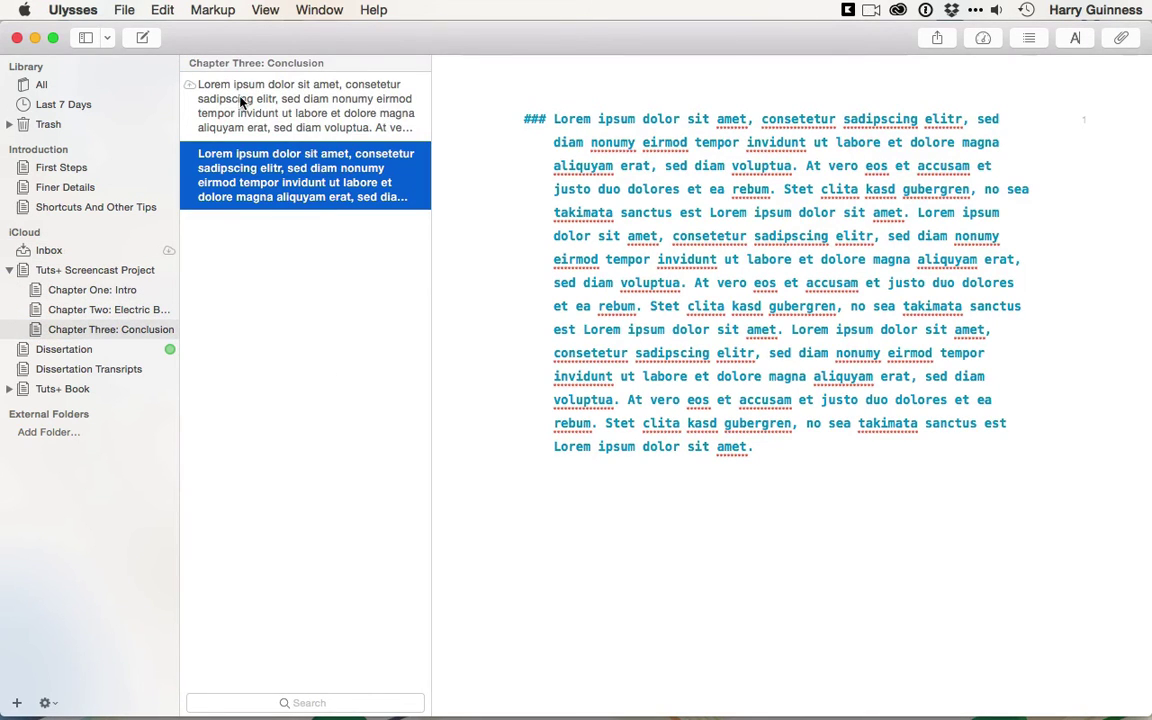
drag(240, 120, 236, 215)
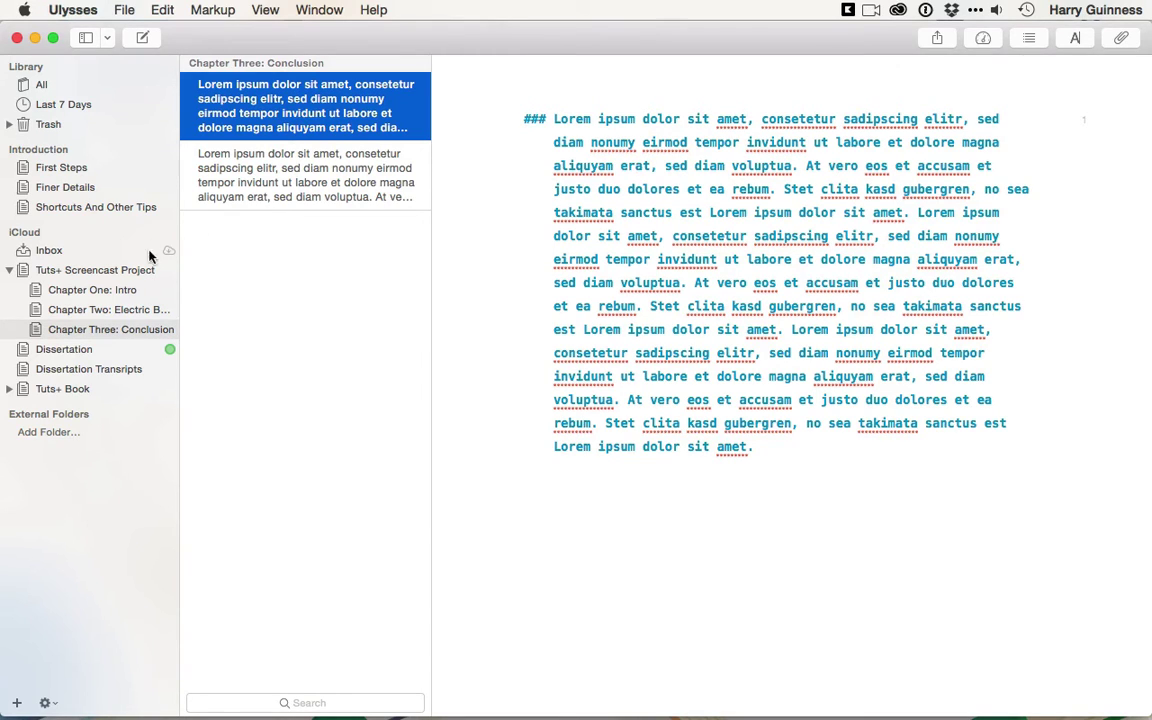
Set a writing goal of at least 1000 words for the second sheet in Chapter Three.
click(290, 187)
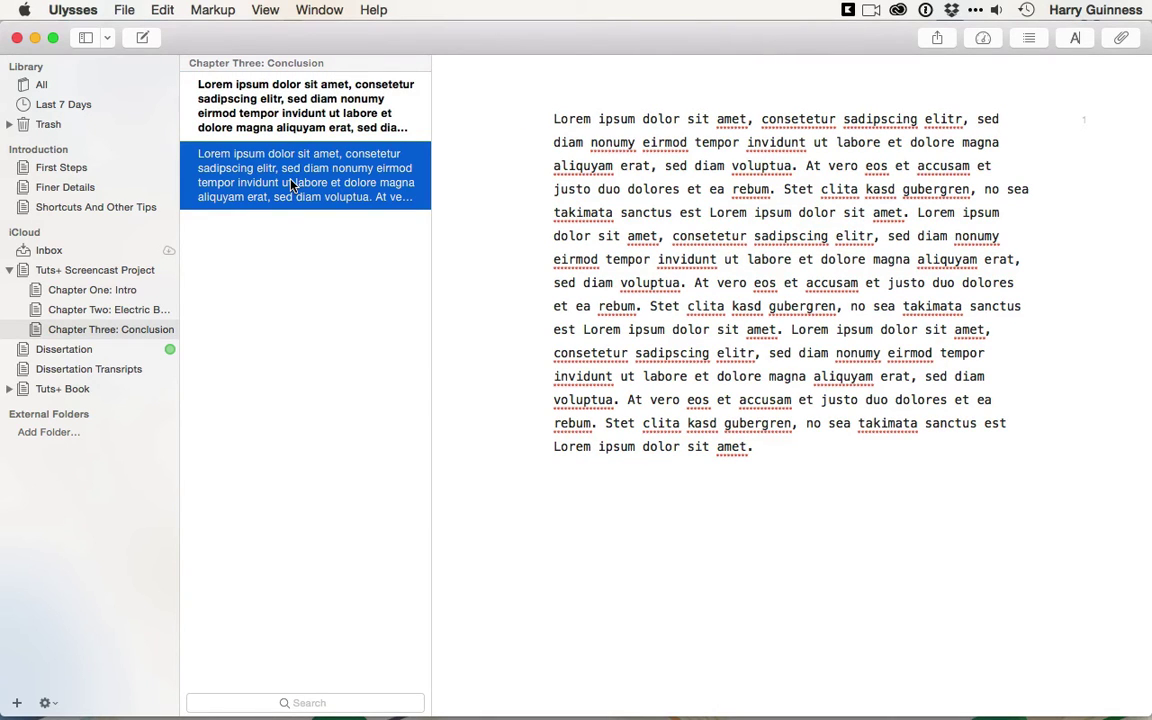
right_click(292, 187)
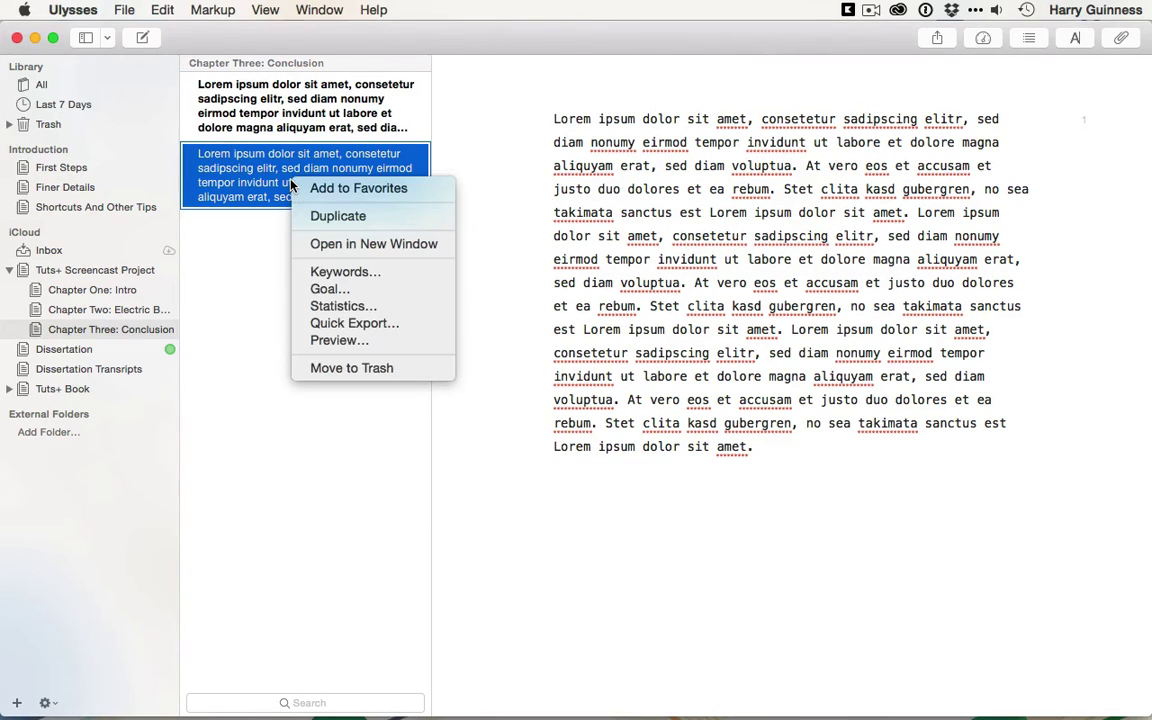
click(322, 290)
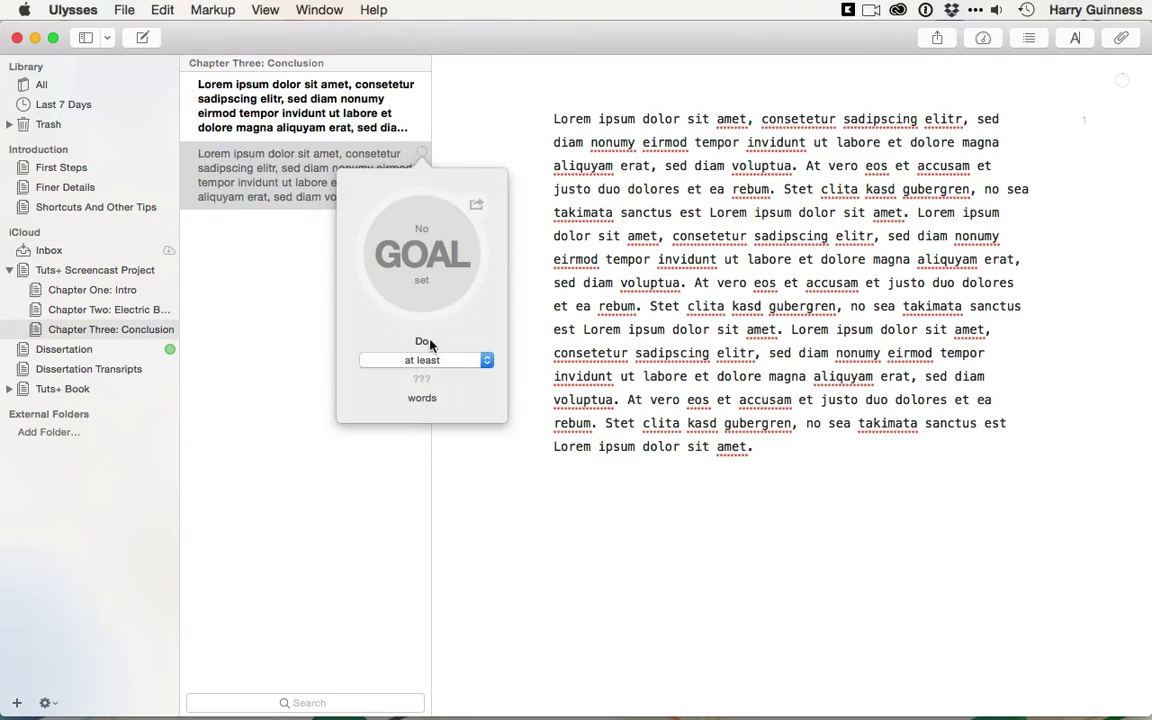
click(421, 379)
text(1000)
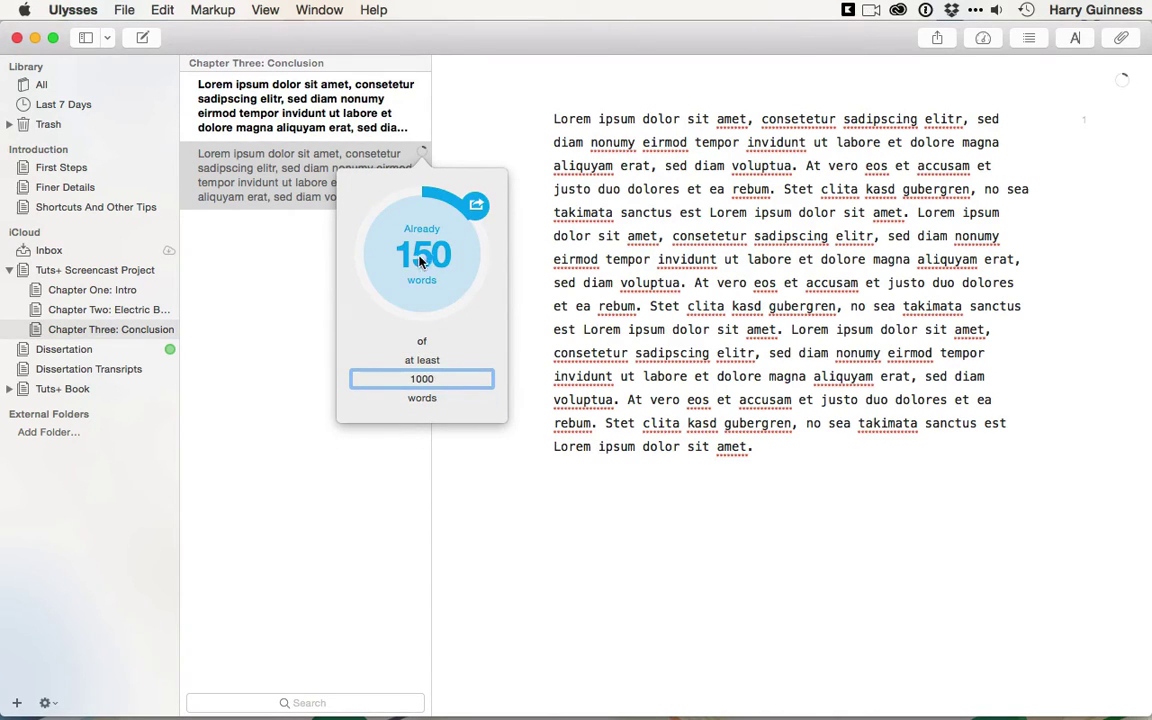
click(262, 321)
click(342, 162)
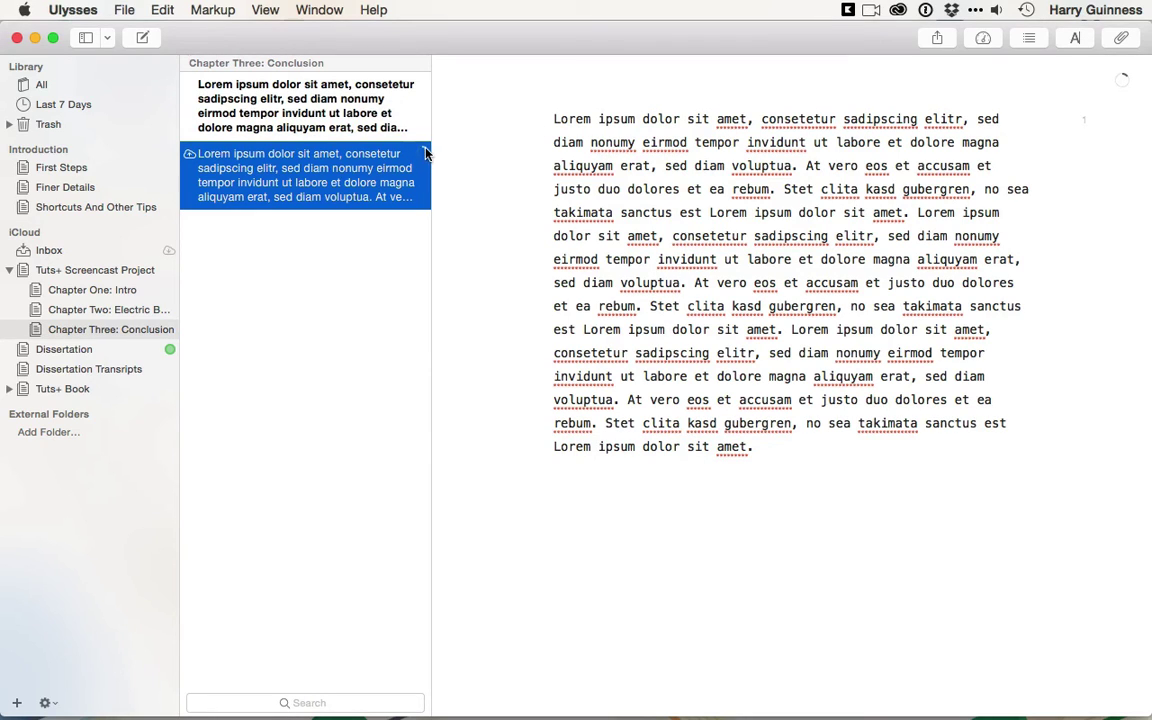
Set a writing goal of at least 100000 words for the whole Tuts+ Screencast Project group.
right_click(75, 273)
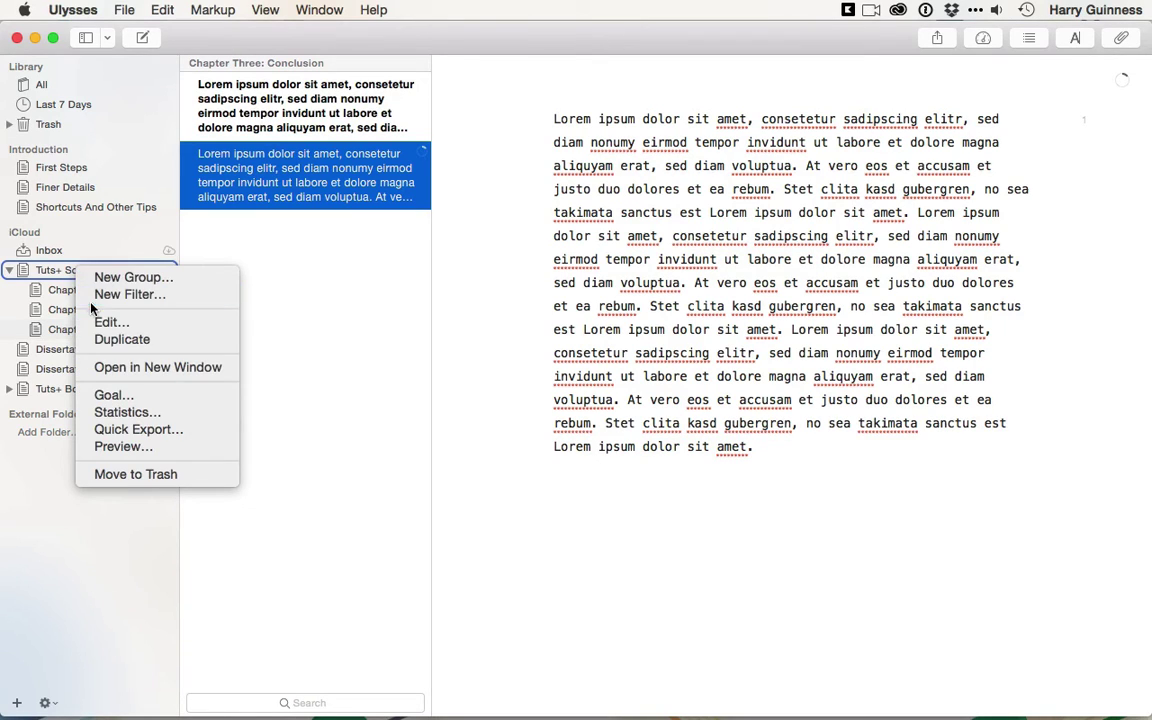
click(110, 398)
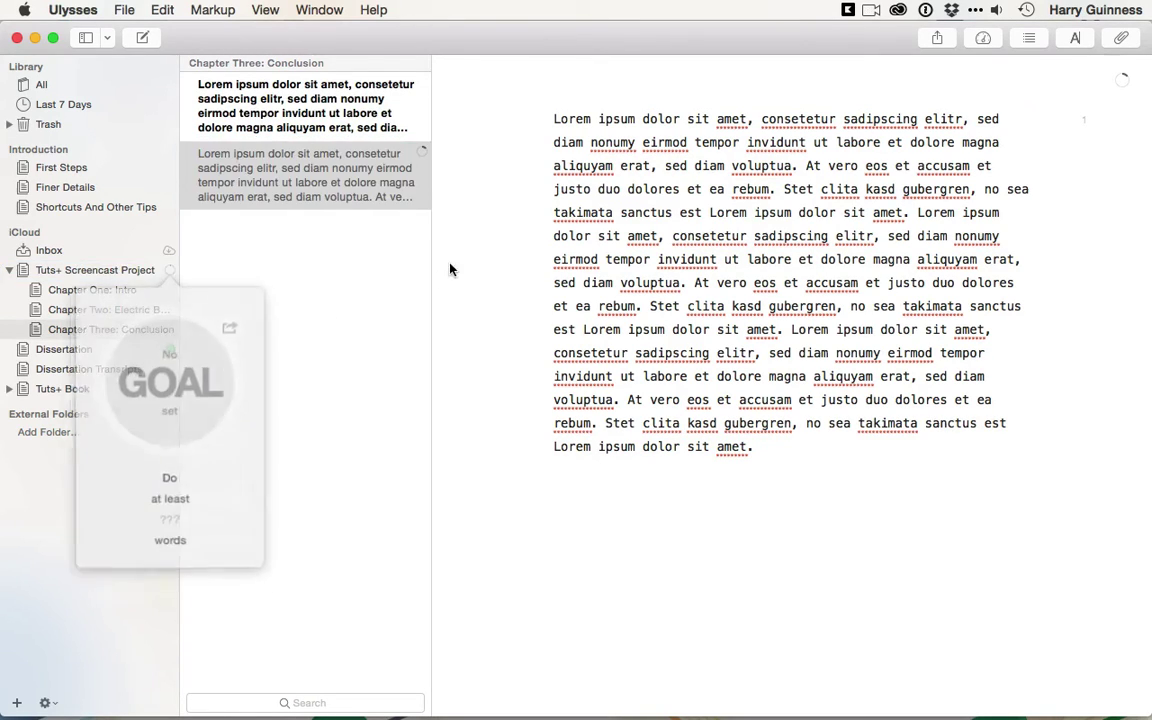
click(172, 496)
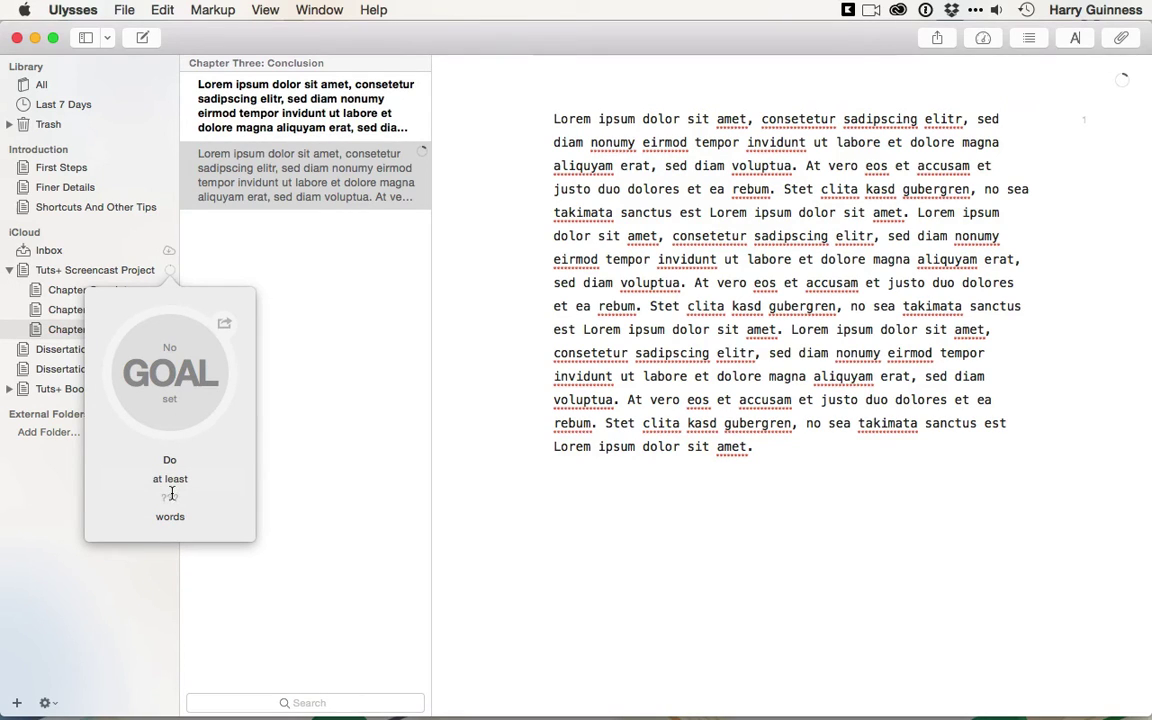
text(10)
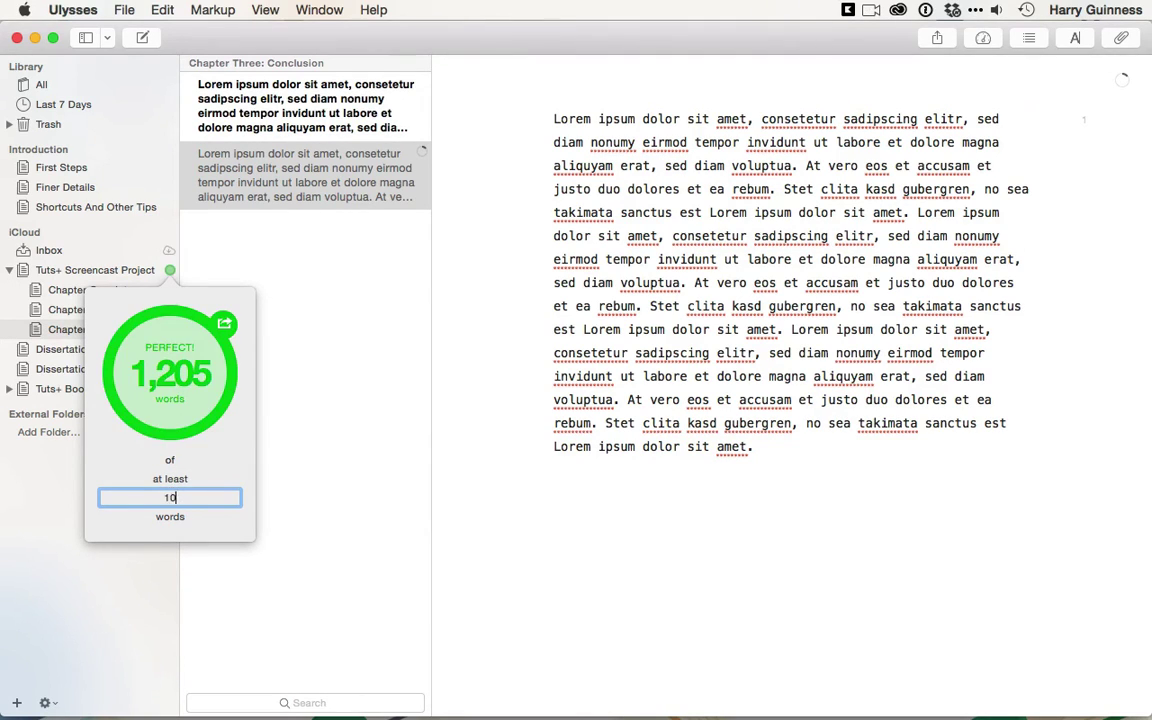
text(00000)
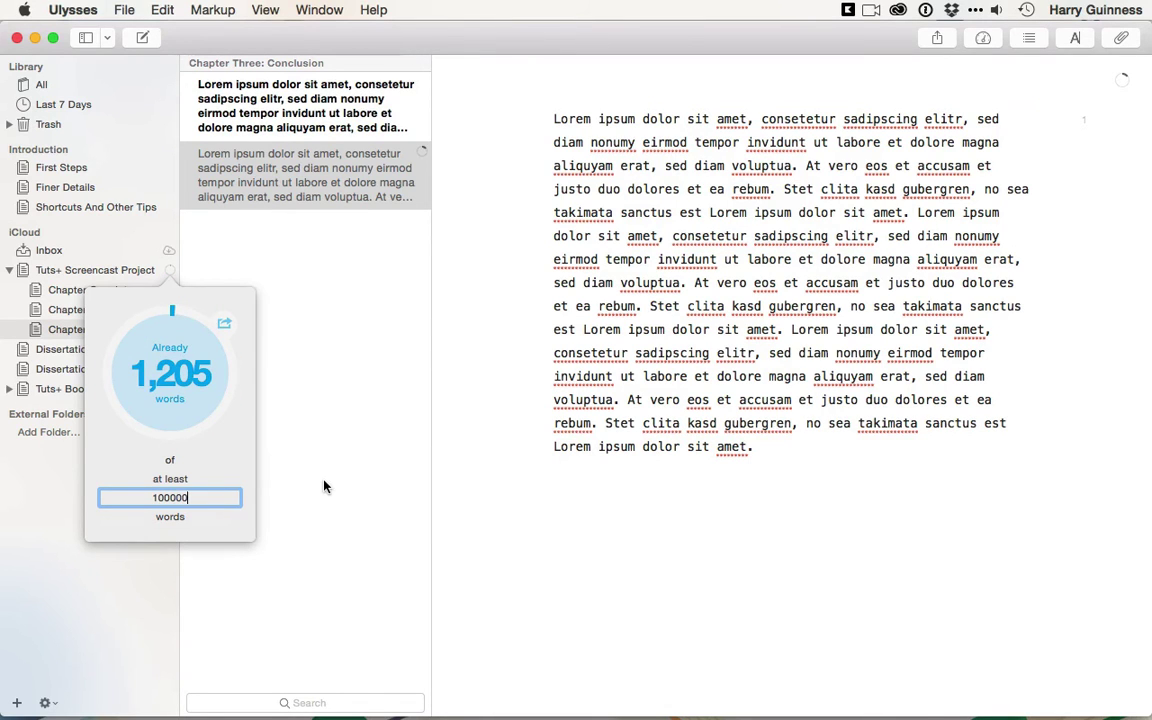
click(291, 431)
Select all sheets of the Tuts+ Screencast Project group, from Acknowledgements to the last Chapter Three sheet.
click(85, 271)
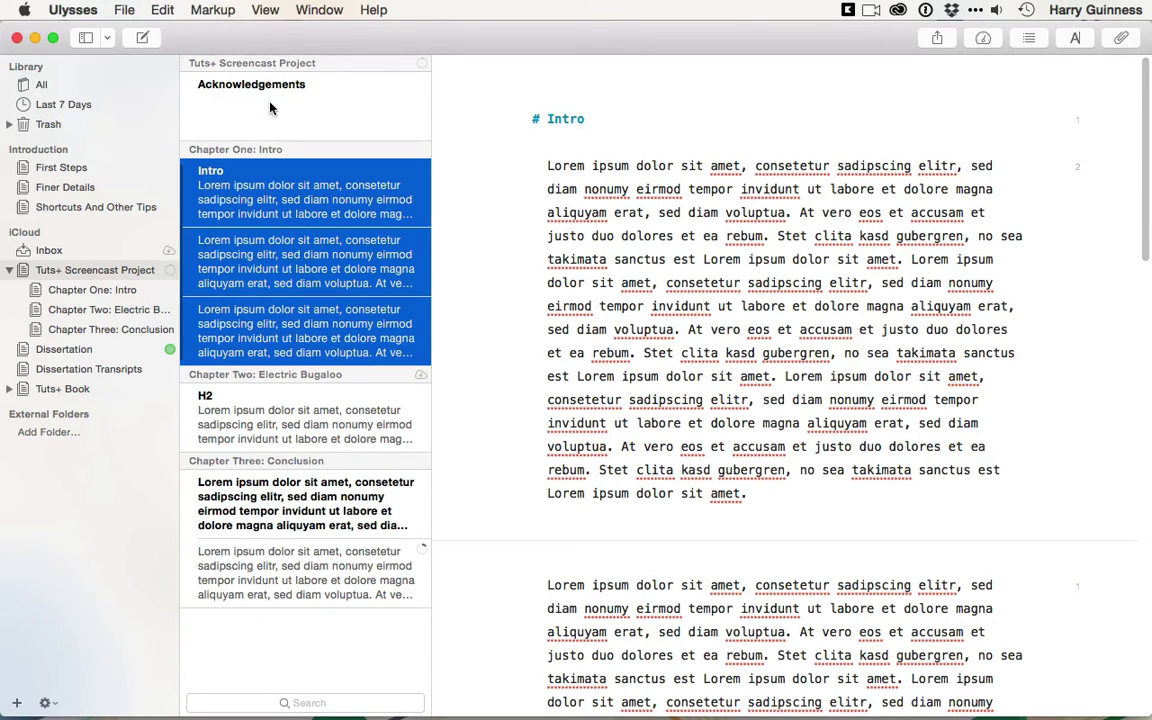
click(297, 119)
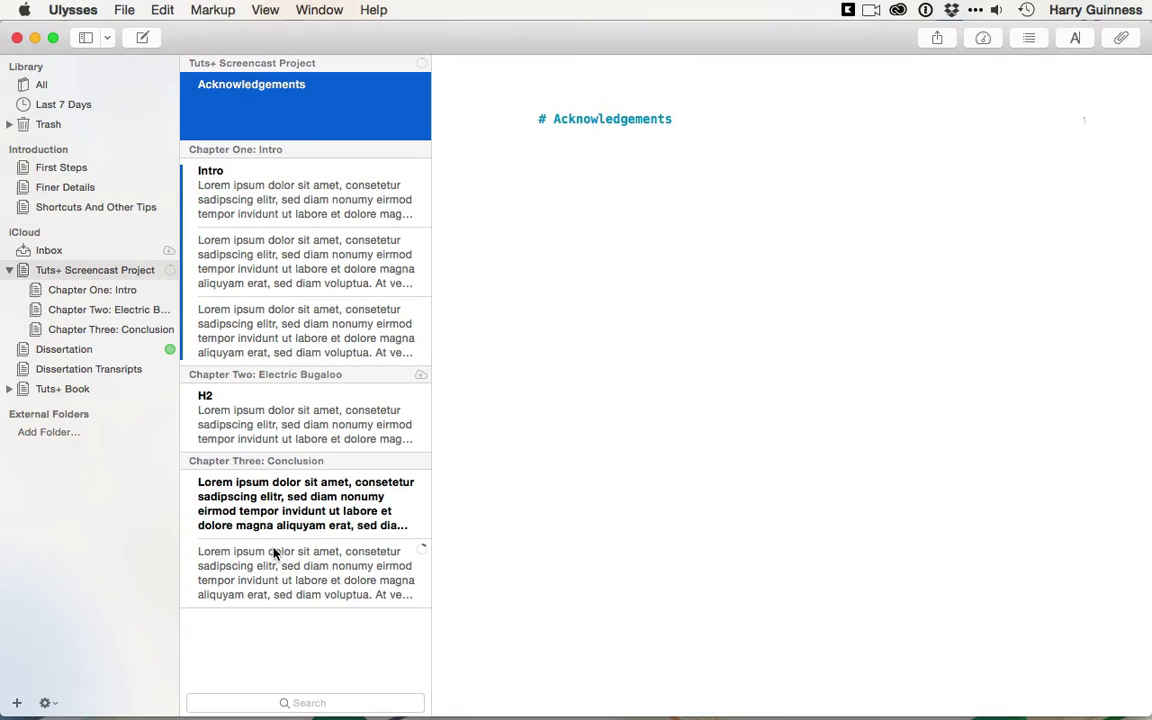
shift+click(274, 579)
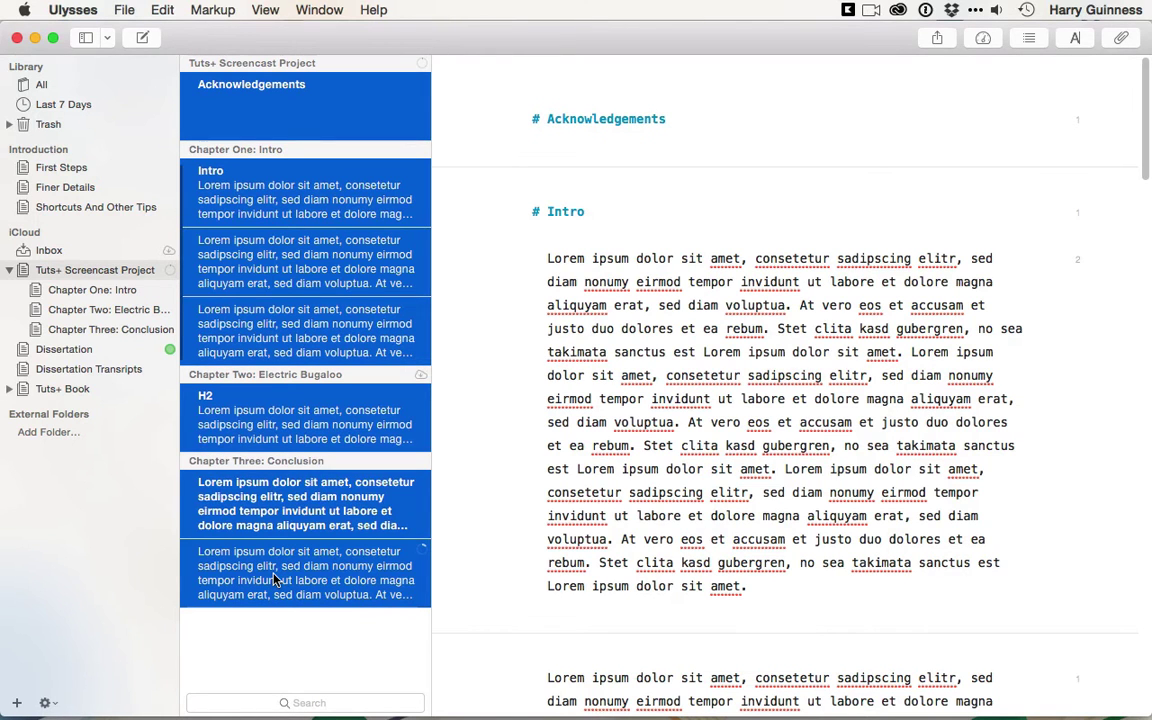
Generate an export preview of the selected sheets as a PDF in the Swiss Knife style on A4 paper.
click(926, 42)
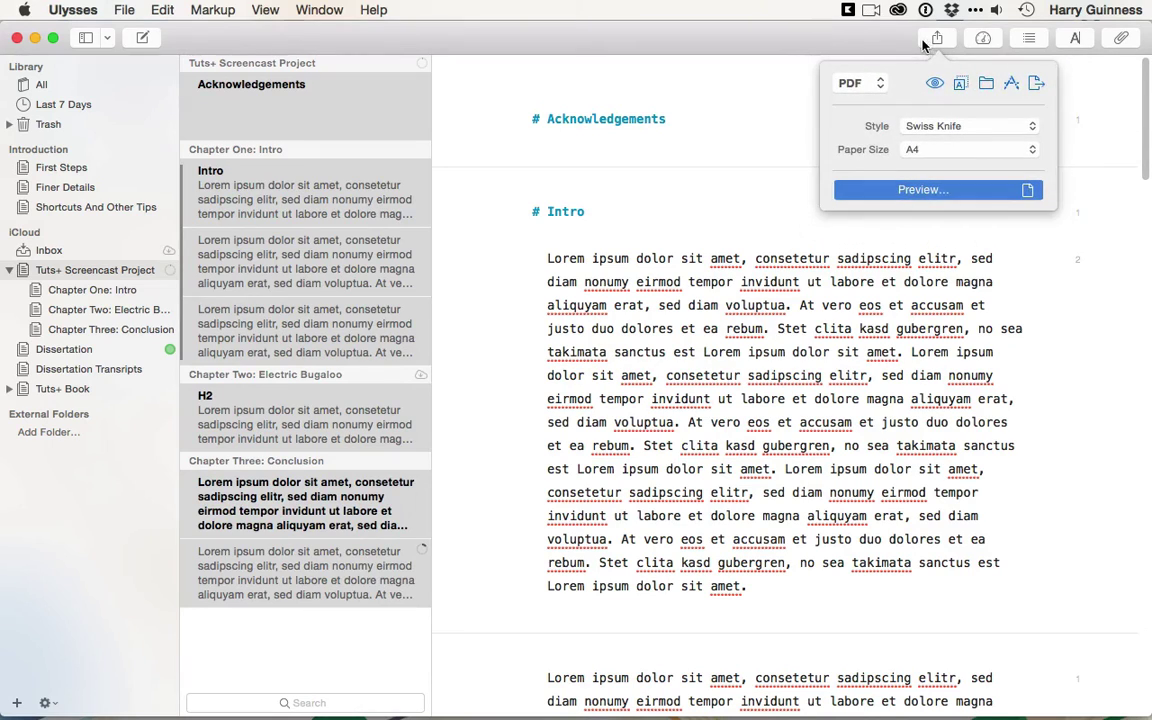
click(878, 85)
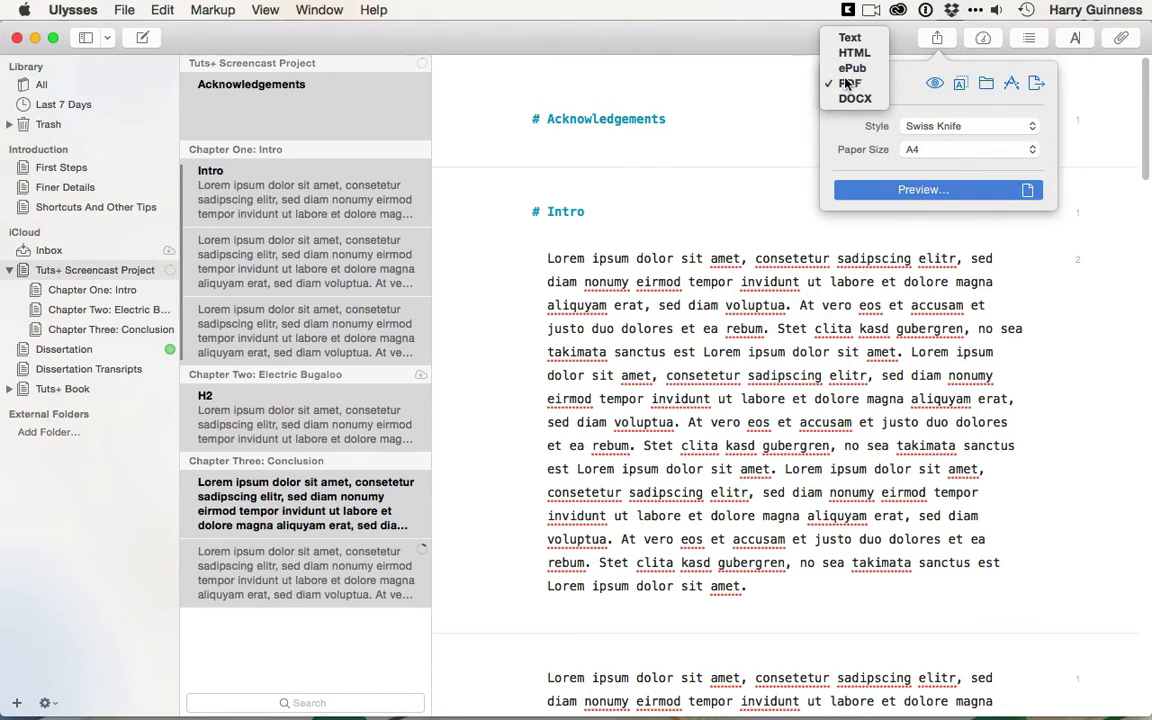
click(846, 83)
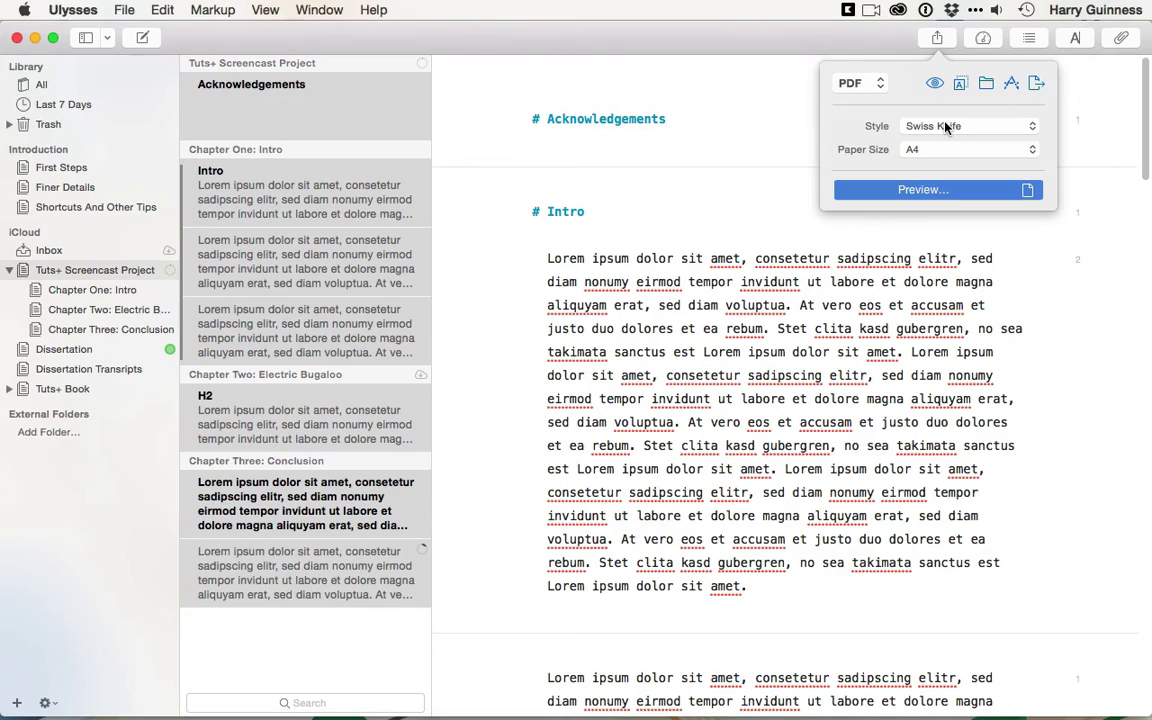
click(946, 126)
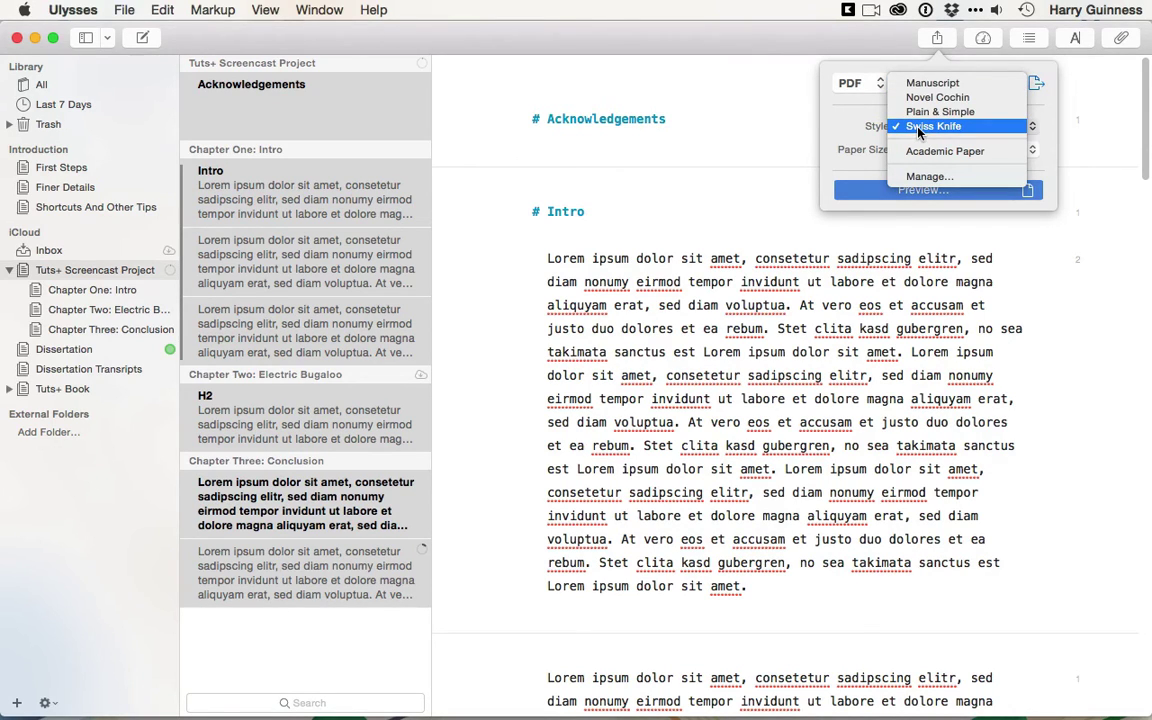
click(918, 128)
click(882, 189)
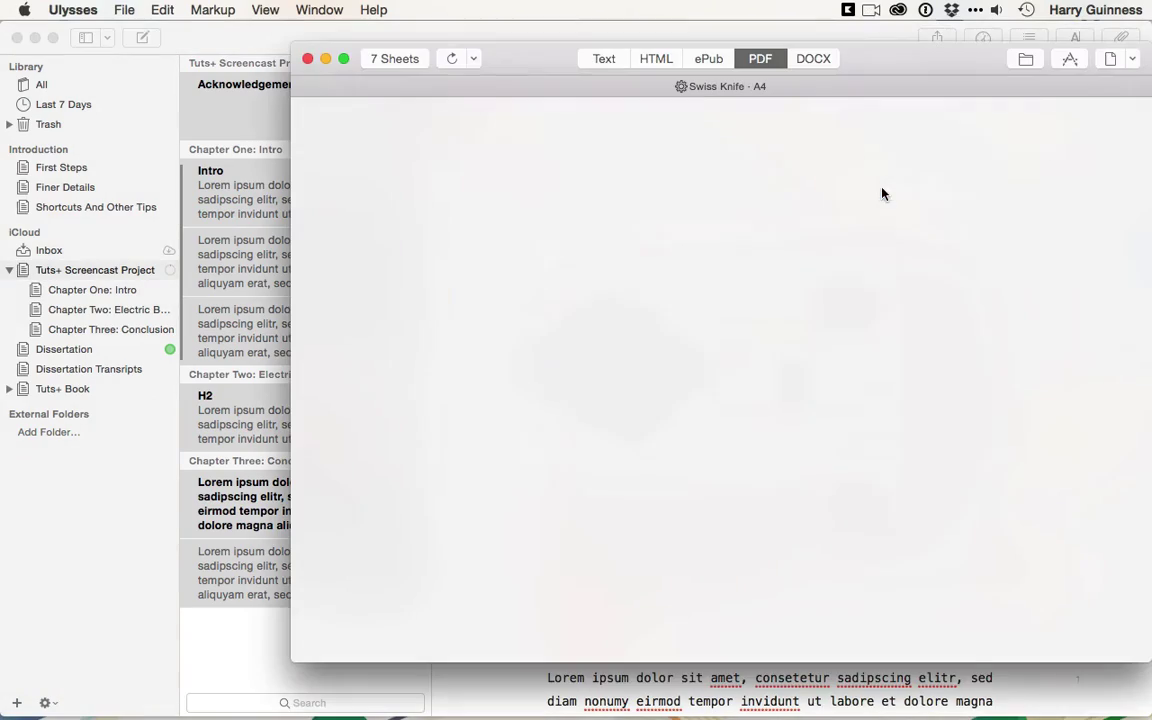
Skim the PDF preview from the opening page through to the Chapter Three pages to check its layout.
scroll(550, 256, down, 10)
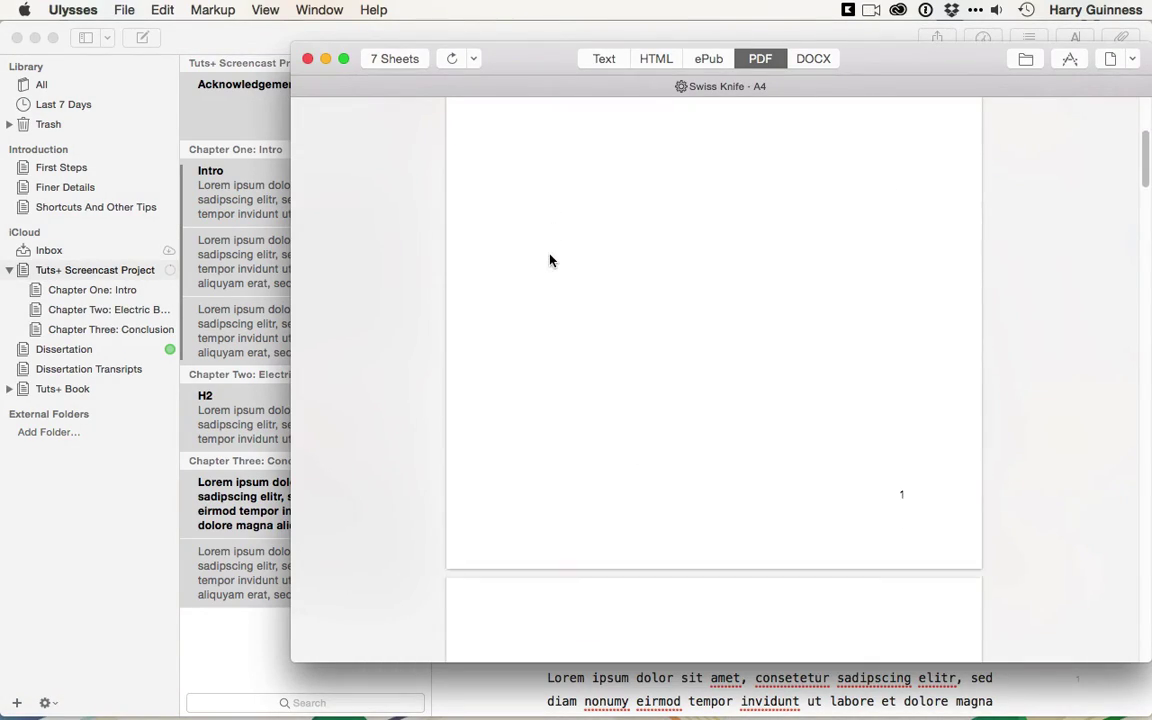
scroll(550, 258, down, 15)
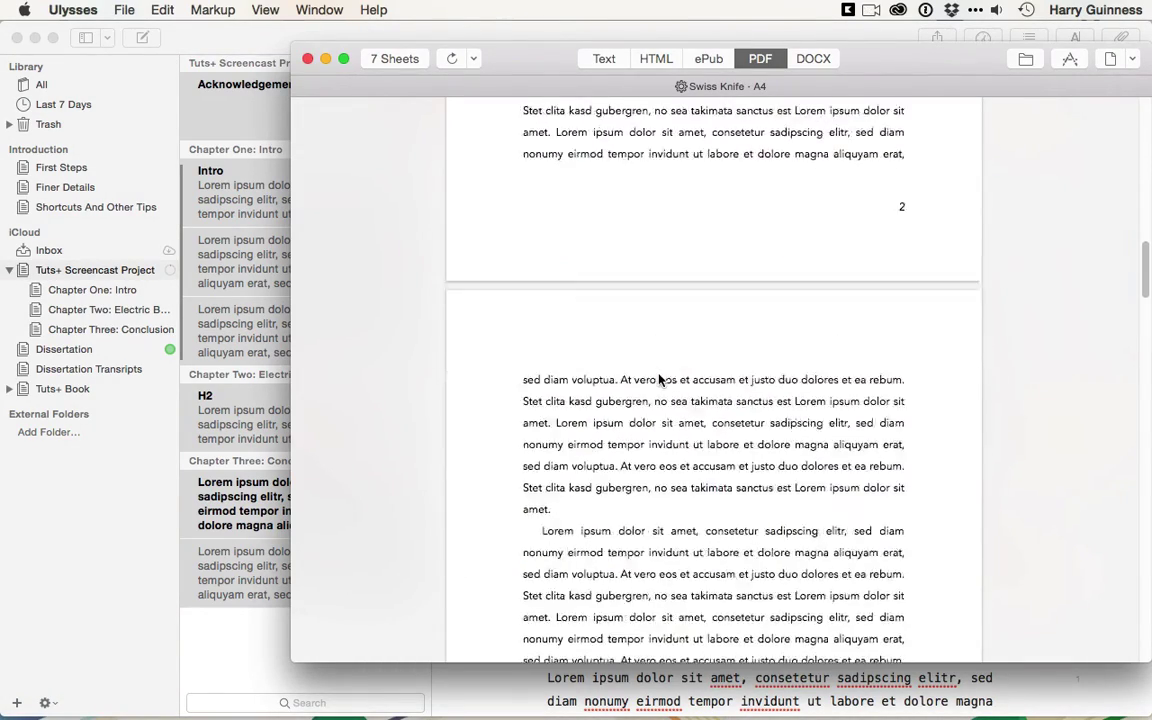
scroll(659, 378, down, 15)
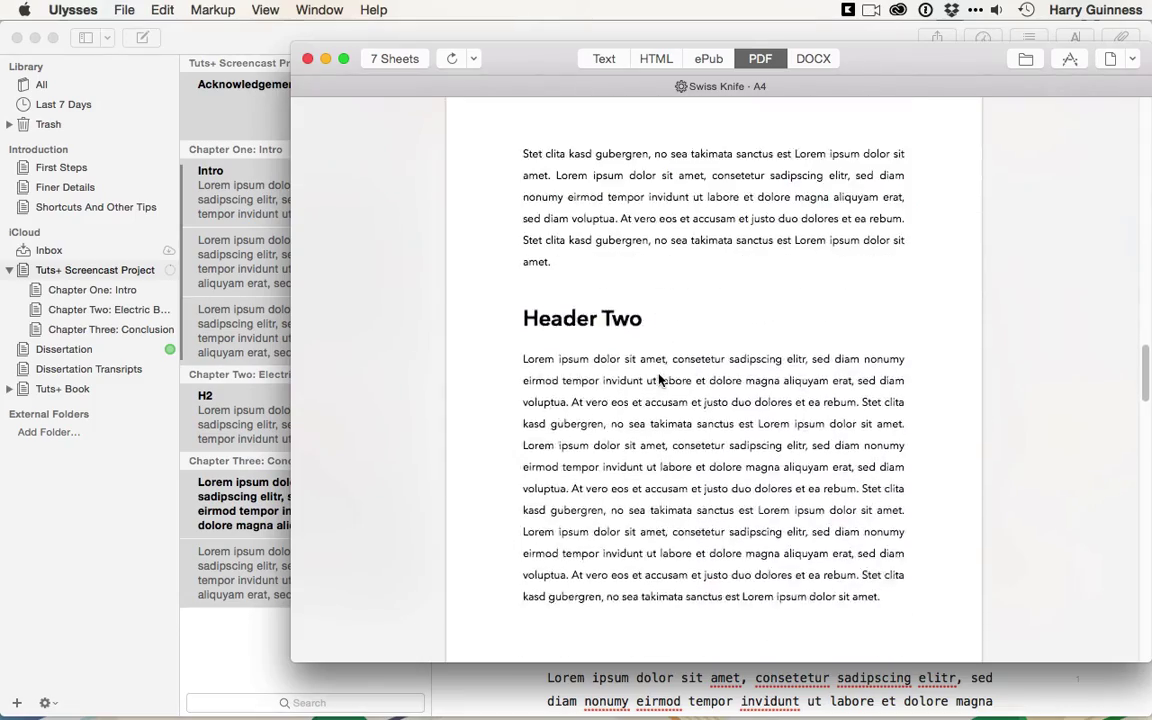
scroll(770, 349, down, 15)
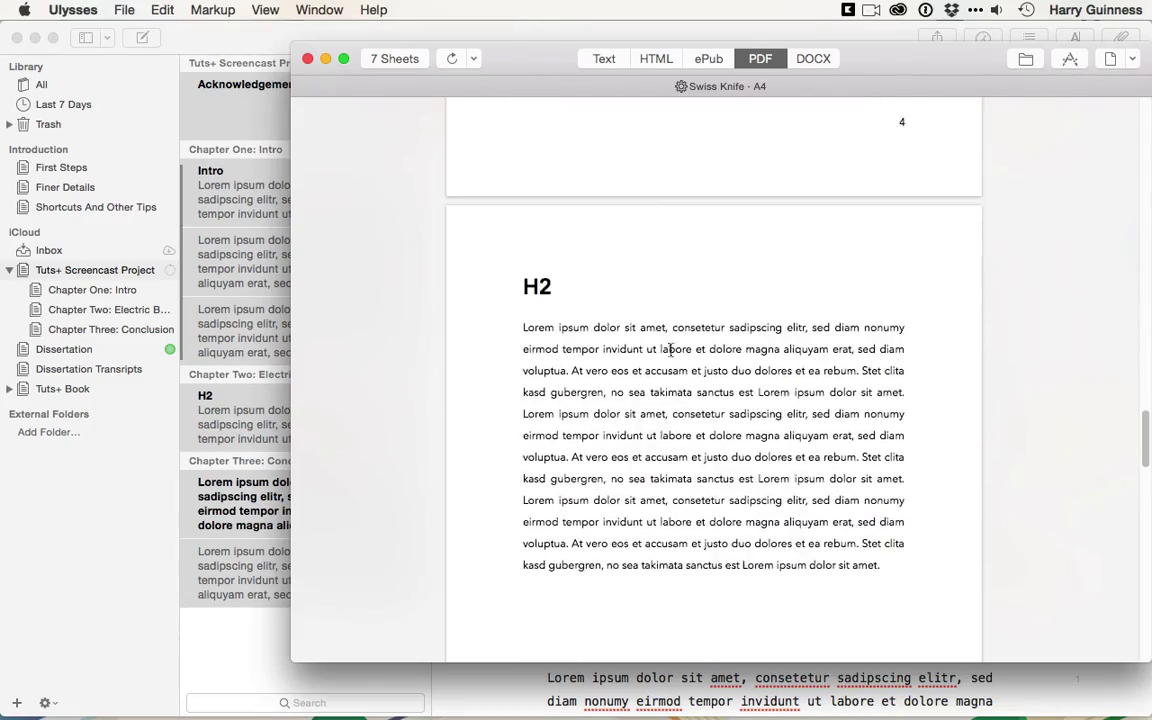
scroll(688, 359, down, 15)
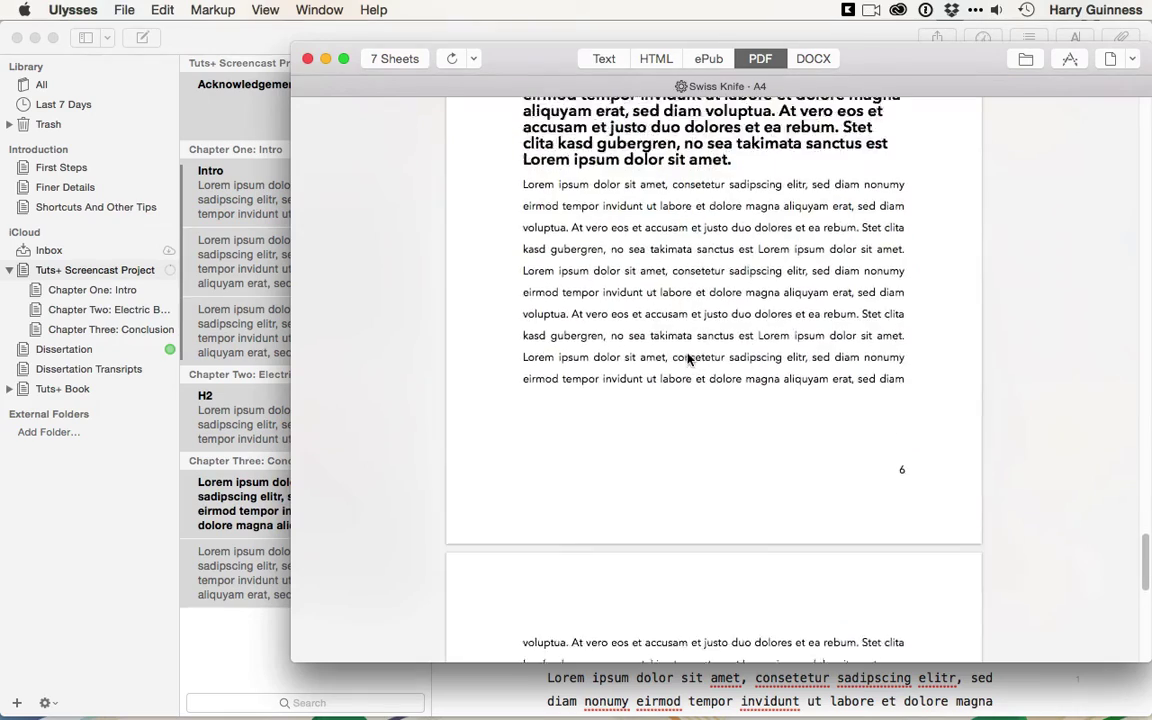
Examine how the Chapter One sheets run on from the Intro heading to Header Two and the H2 page in the PDF preview.
scroll(640, 330, up, 20)
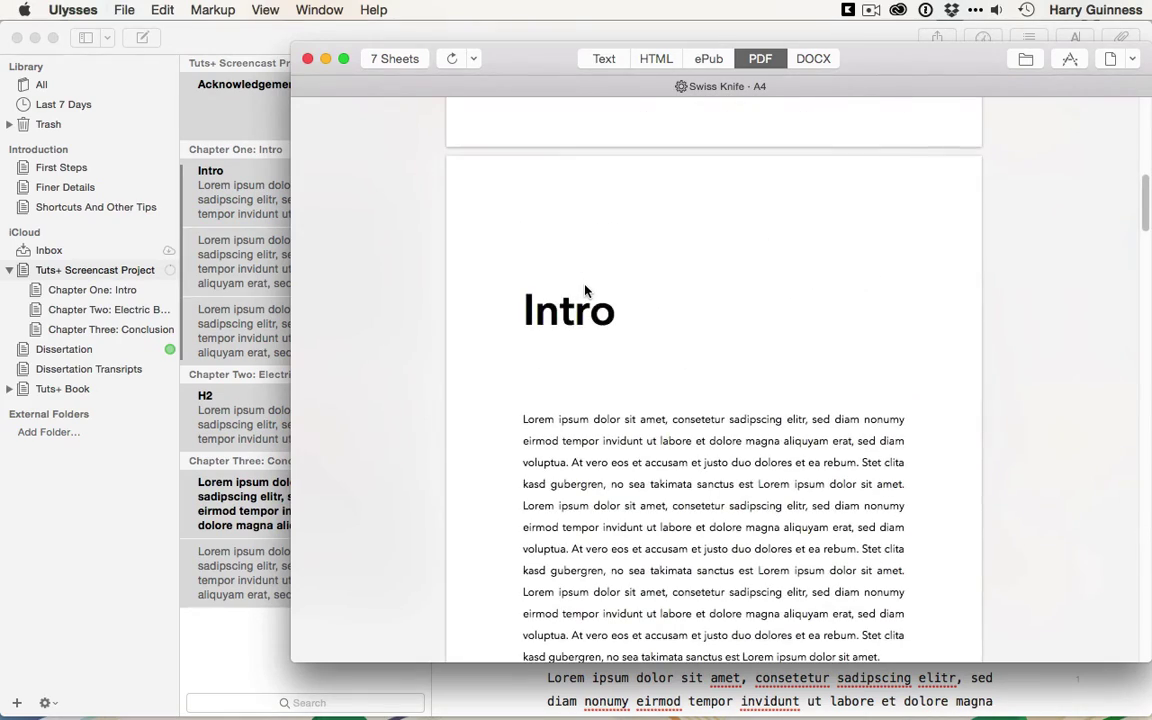
scroll(585, 290, down, 4)
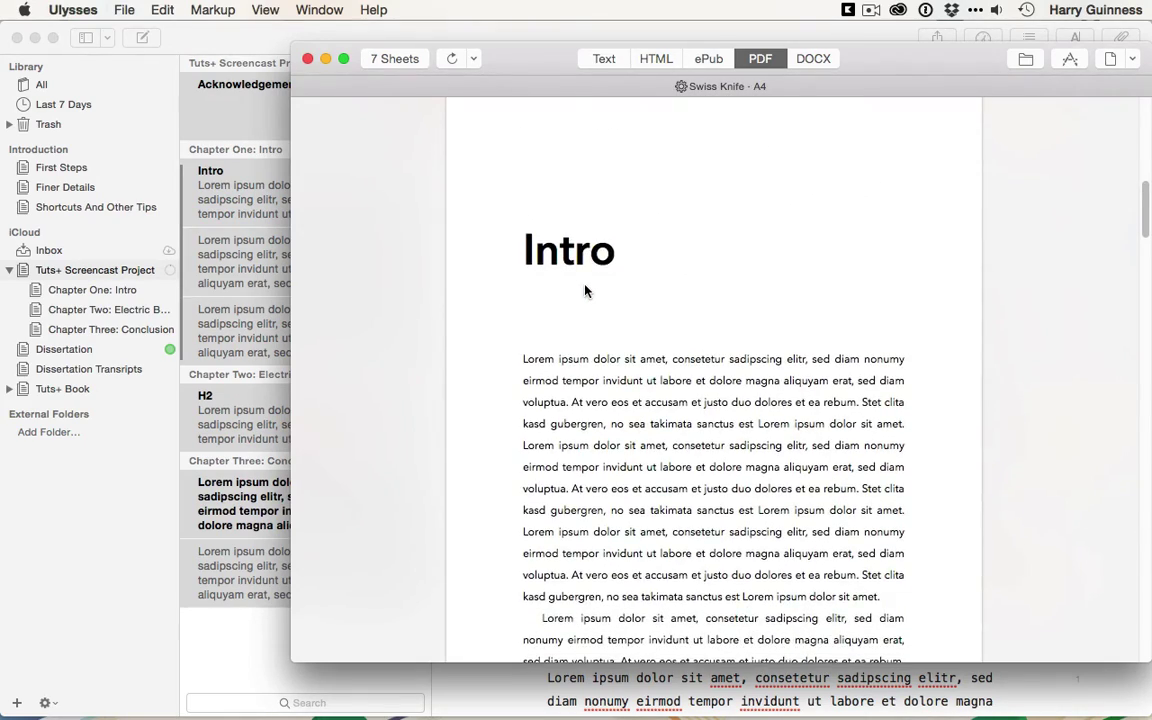
scroll(585, 290, down, 3)
scroll(585, 290, up, 4)
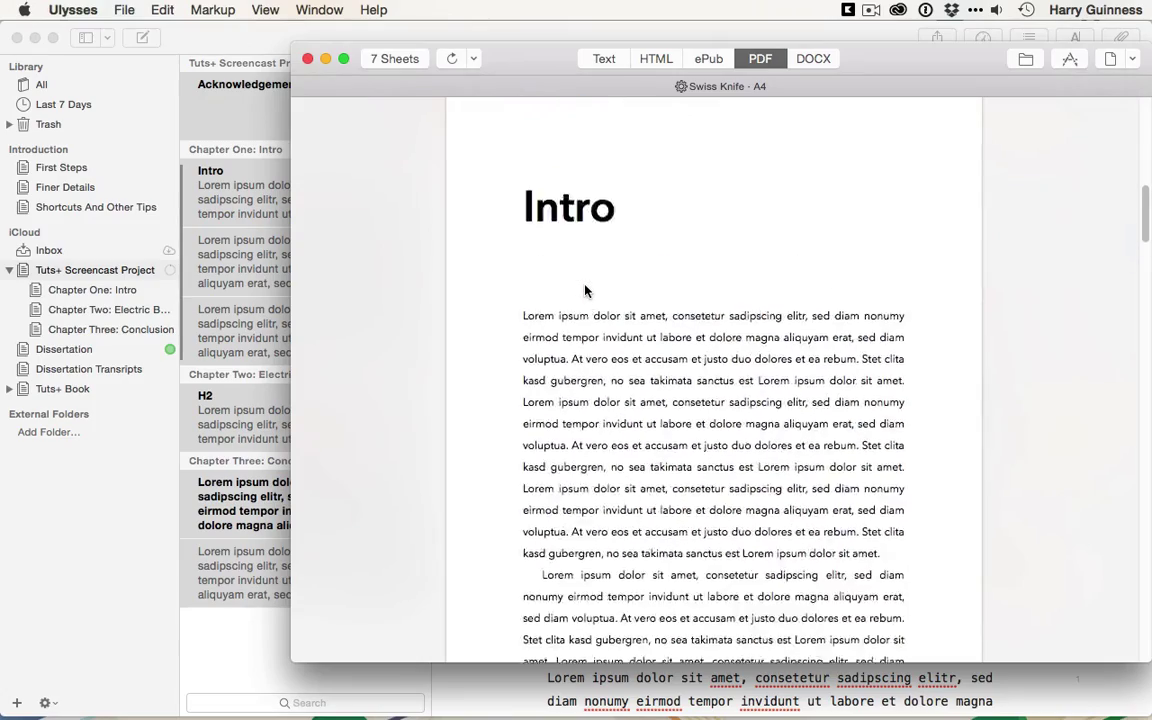
scroll(585, 290, down, 1)
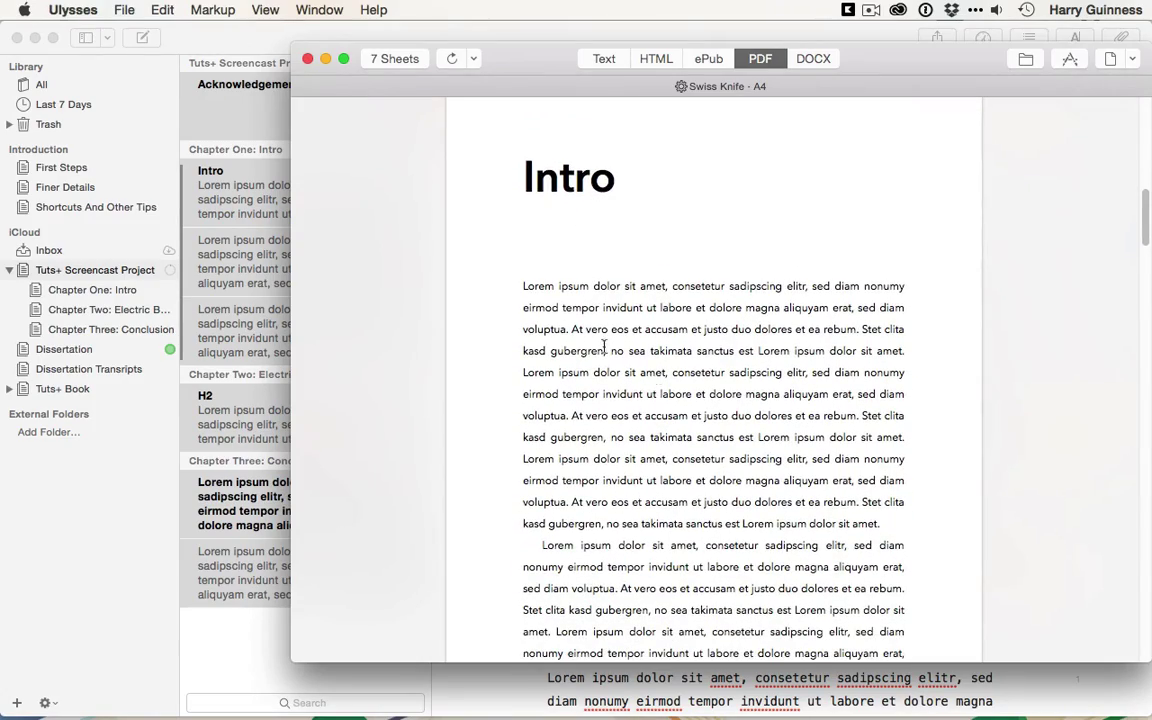
scroll(682, 398, down, 5)
scroll(682, 398, down, 12)
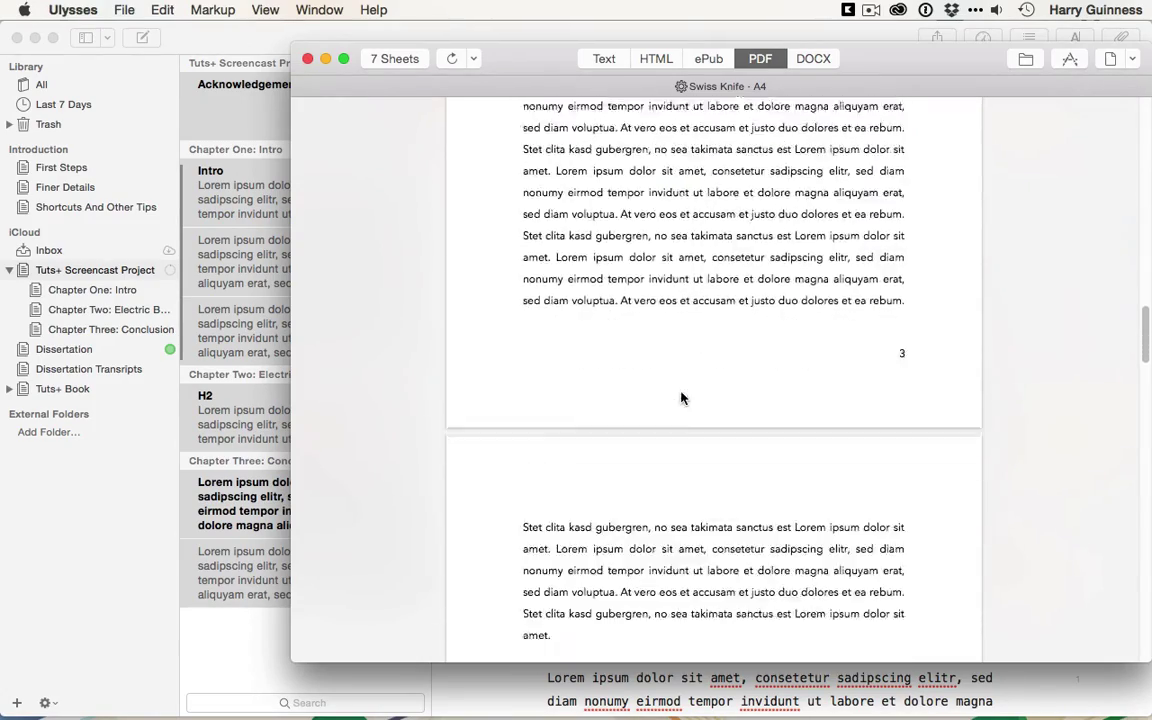
scroll(682, 398, down, 2)
scroll(650, 318, down, 8)
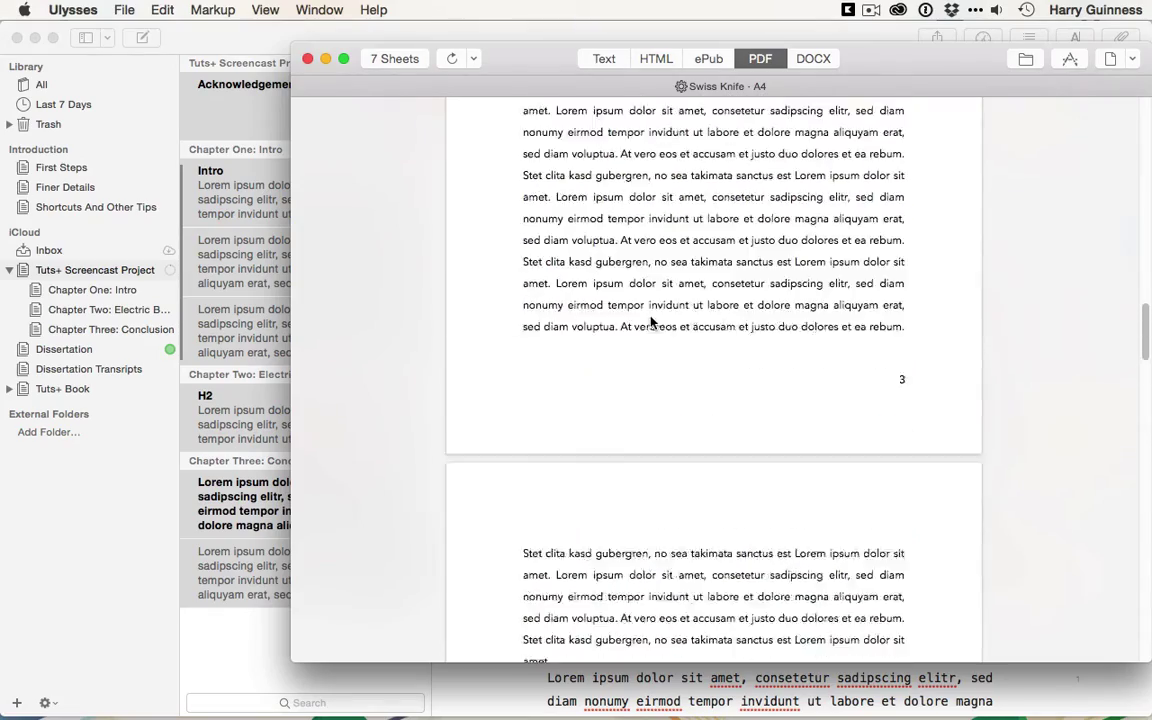
scroll(650, 318, down, 15)
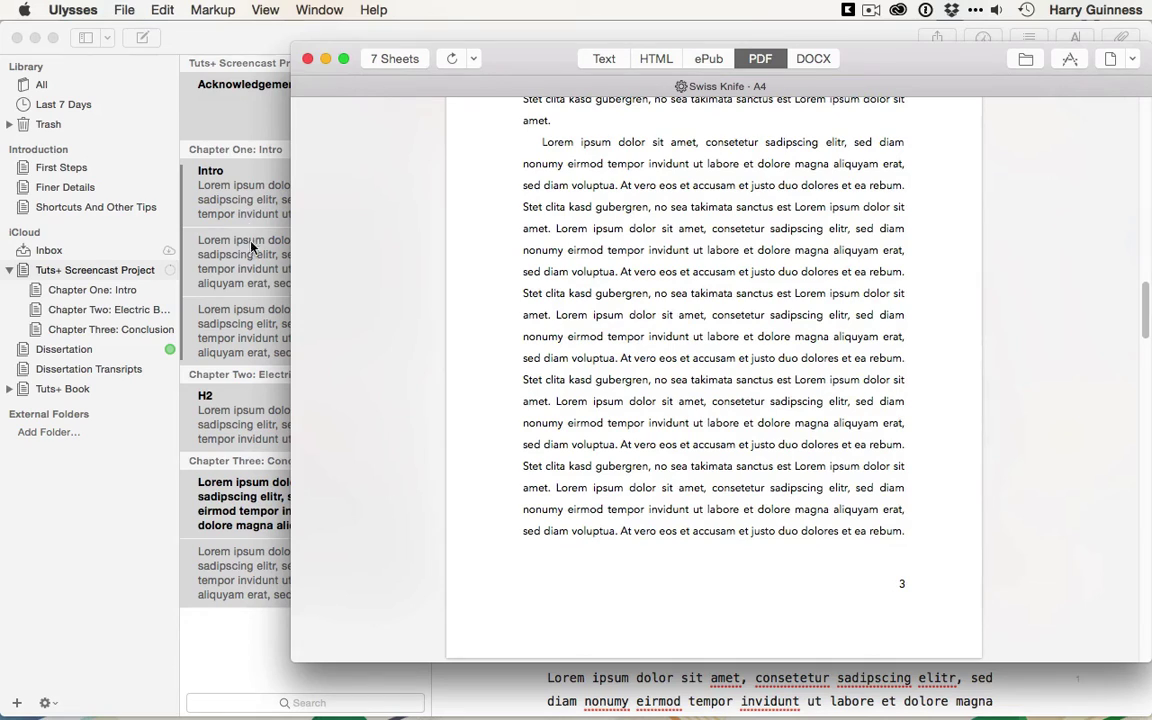
scroll(255, 260, down, 1)
scroll(643, 320, down, 8)
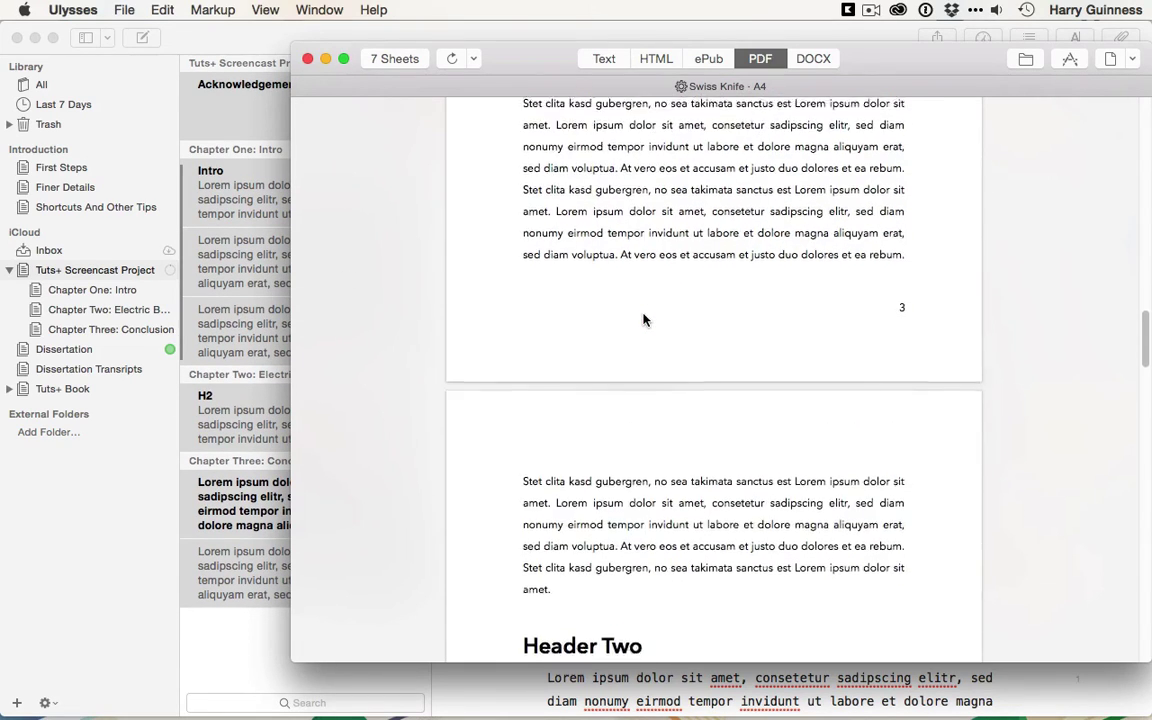
scroll(643, 320, down, 12)
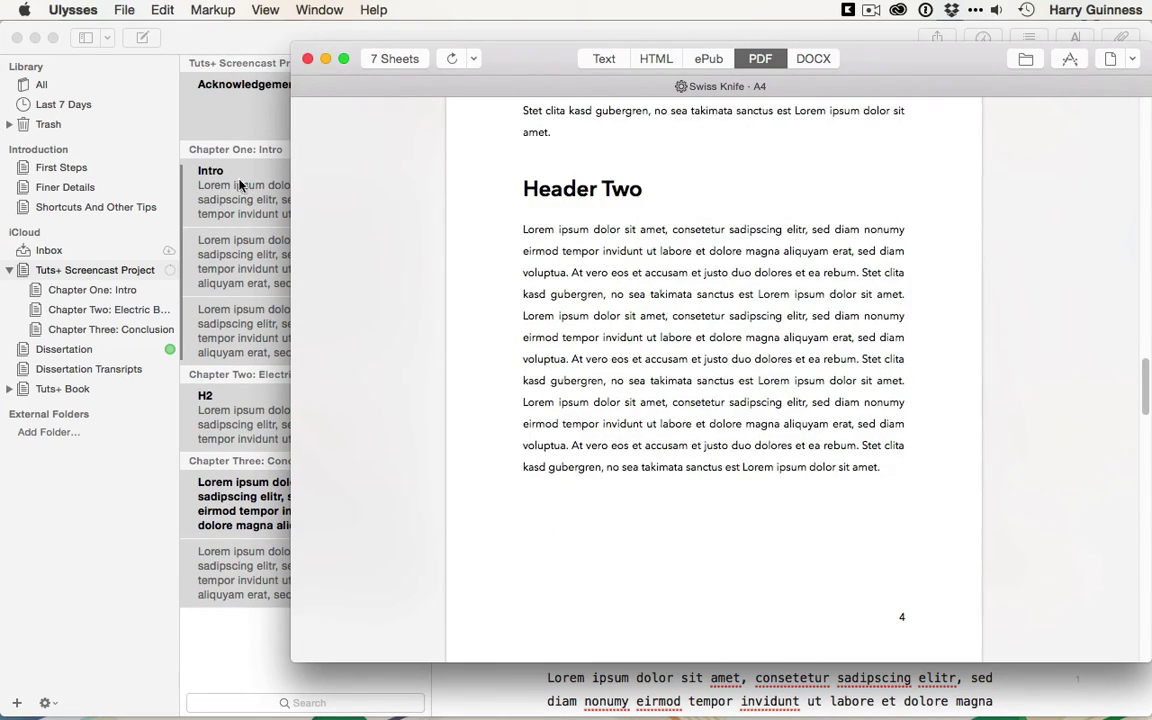
scroll(507, 441, down, 10)
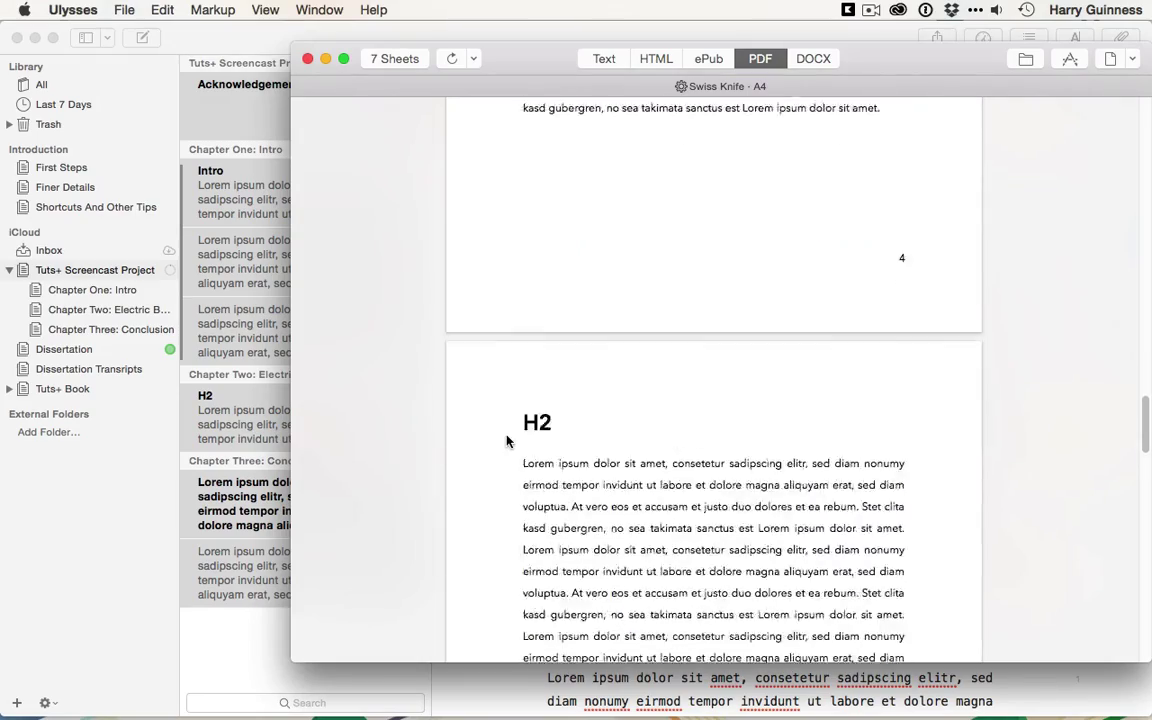
scroll(507, 441, up, 16)
scroll(507, 441, up, 20)
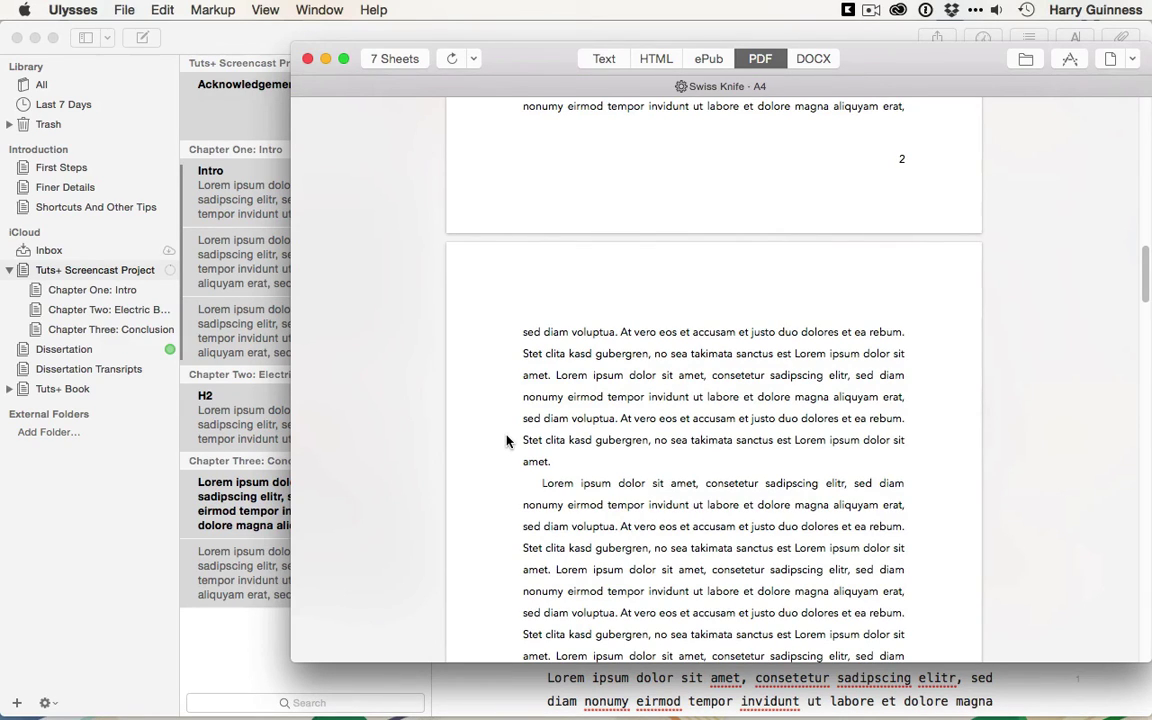
scroll(506, 440, up, 3)
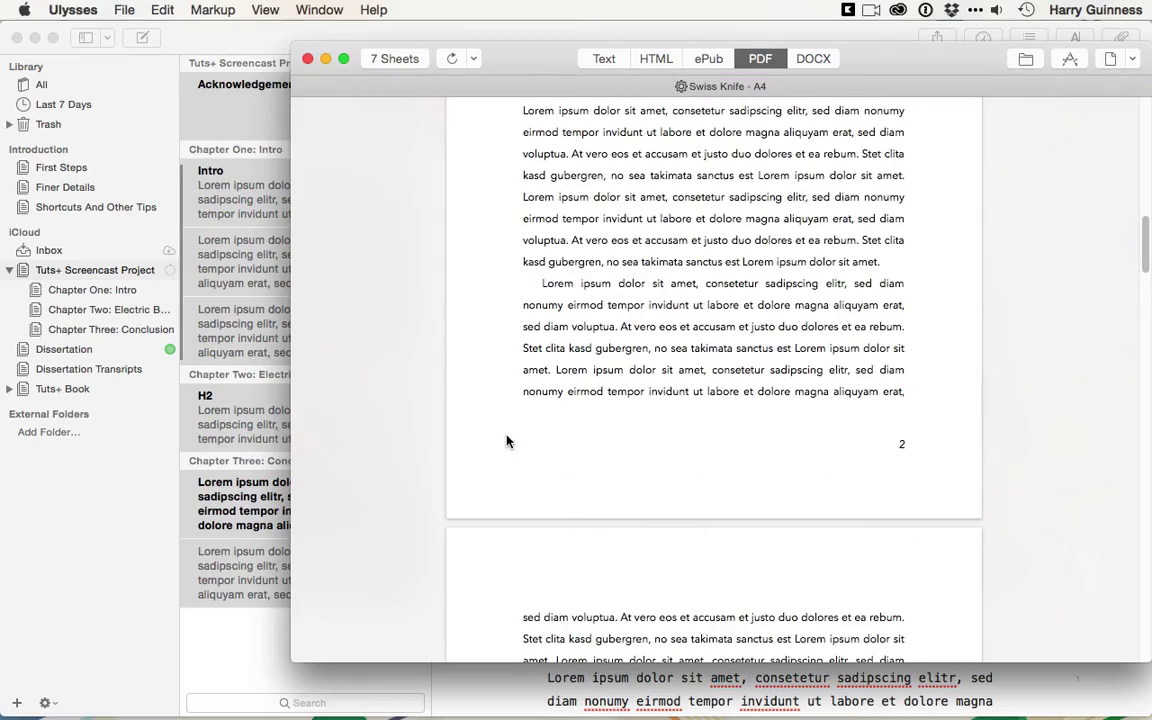
Preview the selected sheets as Markdown text and as HTML, and look over the HTML body text.
click(602, 60)
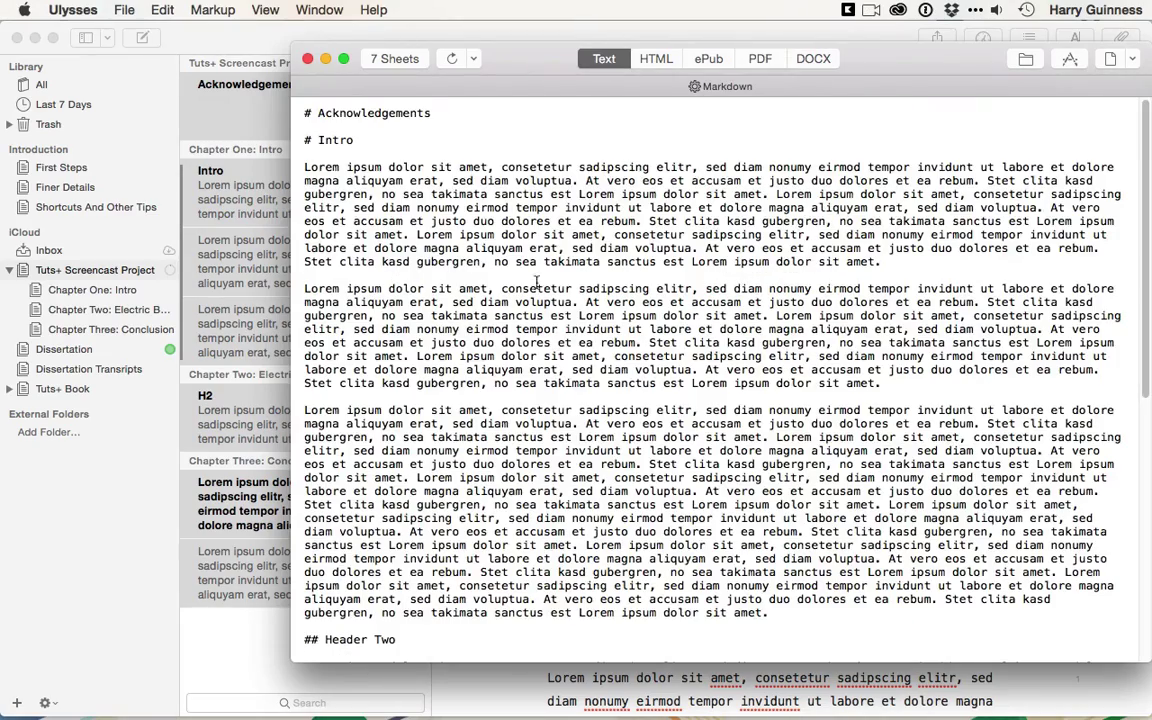
click(652, 62)
scroll(617, 308, down, 10)
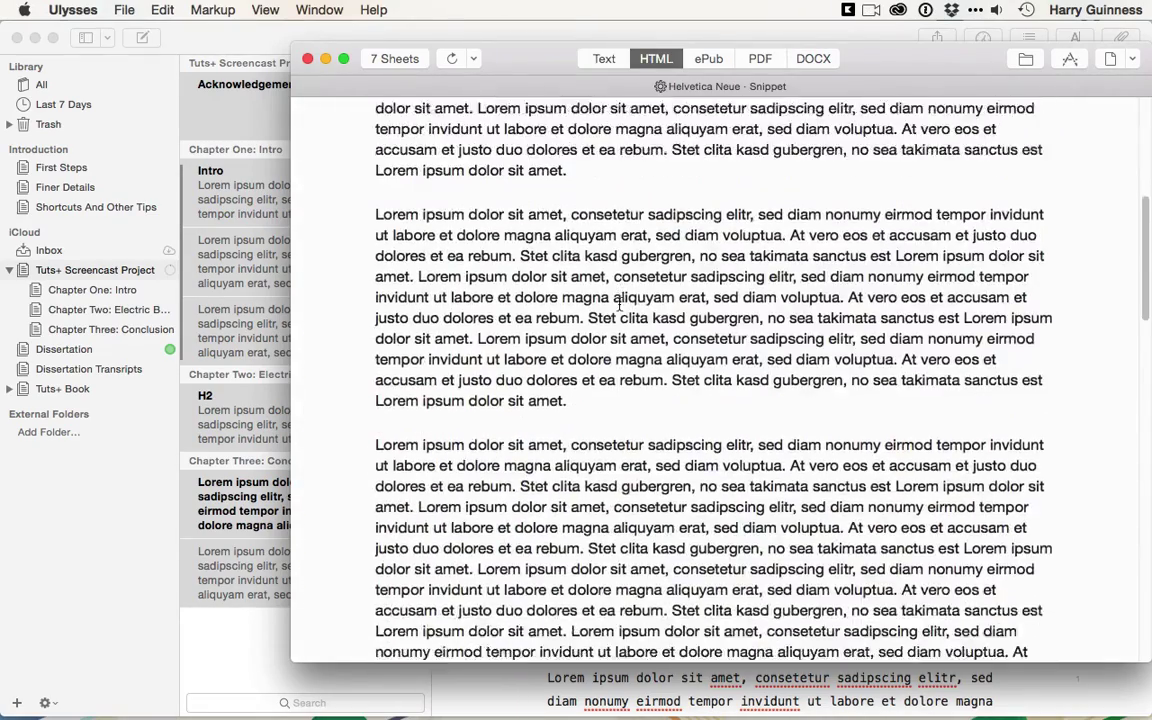
scroll(617, 308, up, 1)
Preview the selected sheets as an ePub in the Default style and look over its headings and opening text.
click(702, 60)
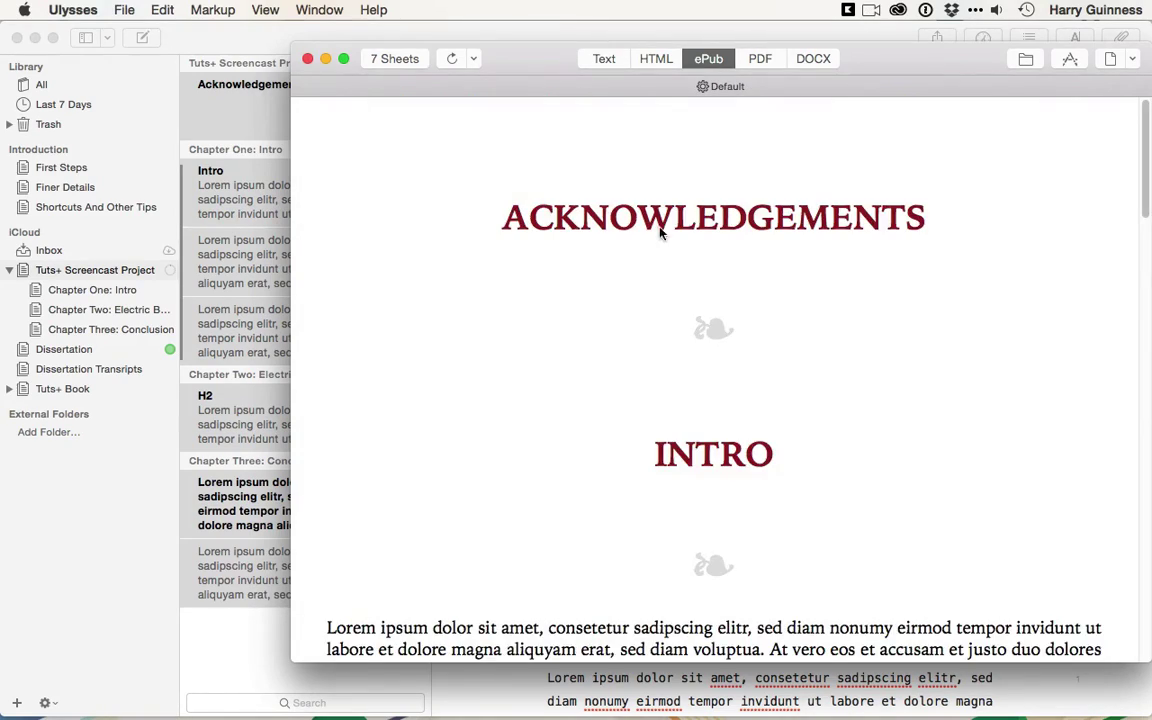
scroll(633, 185, down, 5)
scroll(703, 185, up, 2)
Switch the preview through PDF to DOCX and look over the Acknowledgements and Intro pages.
click(760, 59)
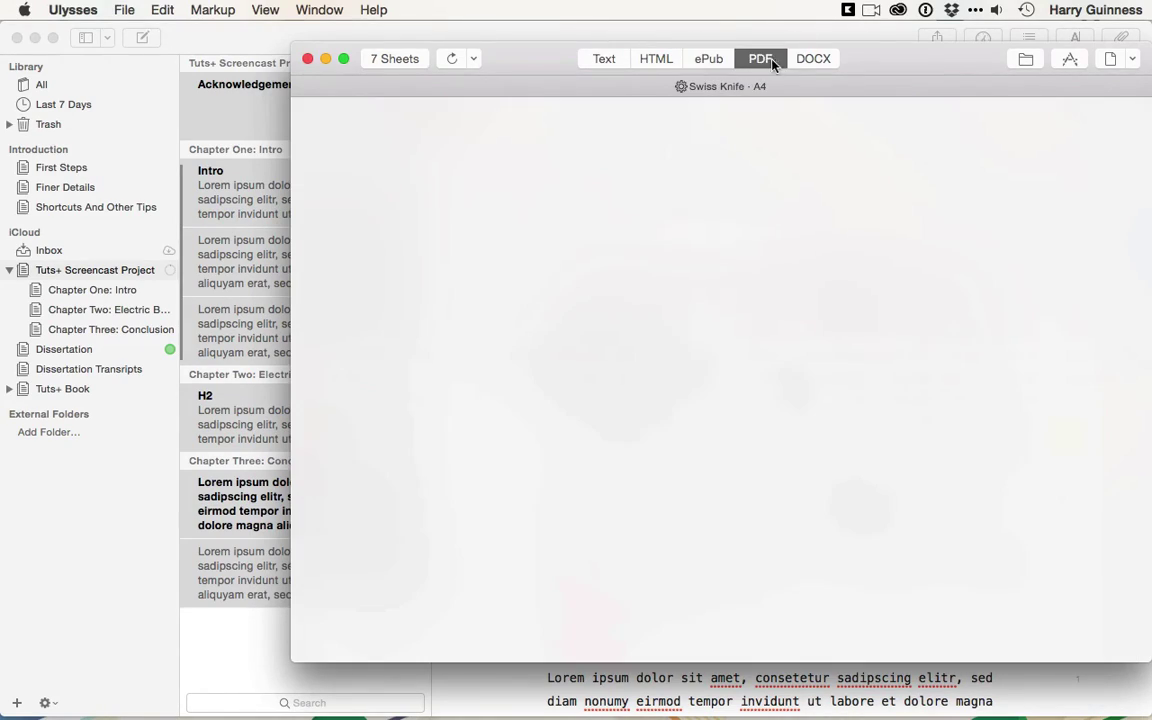
click(813, 59)
scroll(687, 372, down, 10)
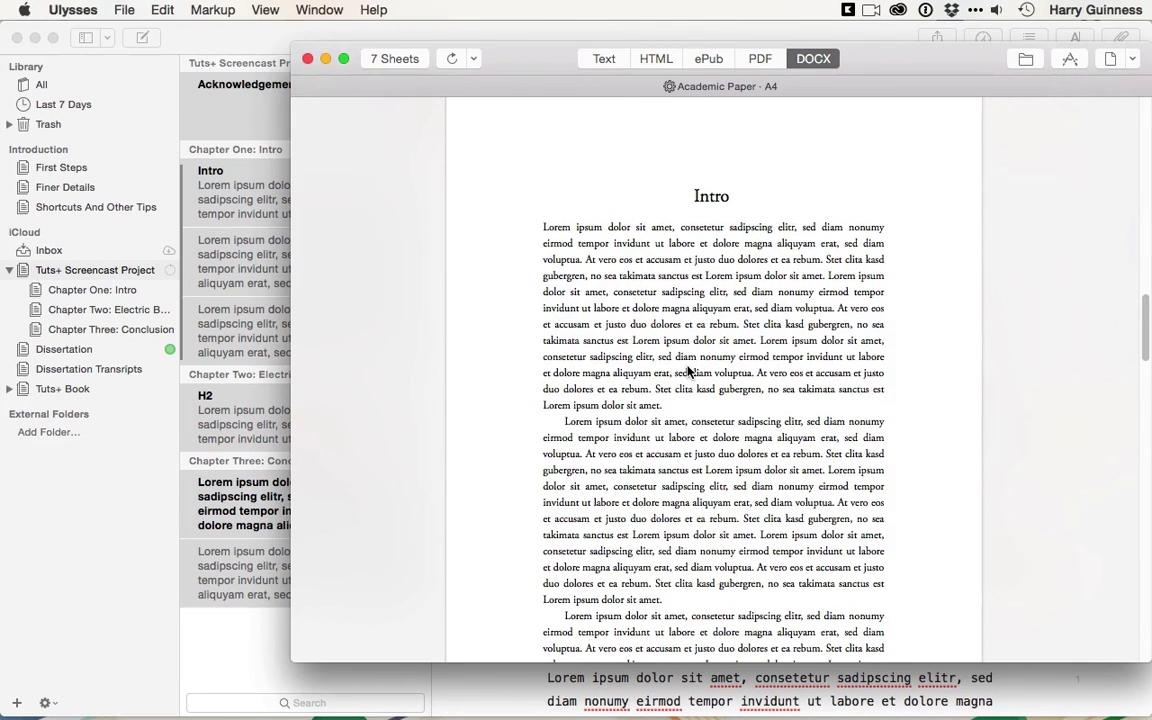
scroll(687, 372, up, 10)
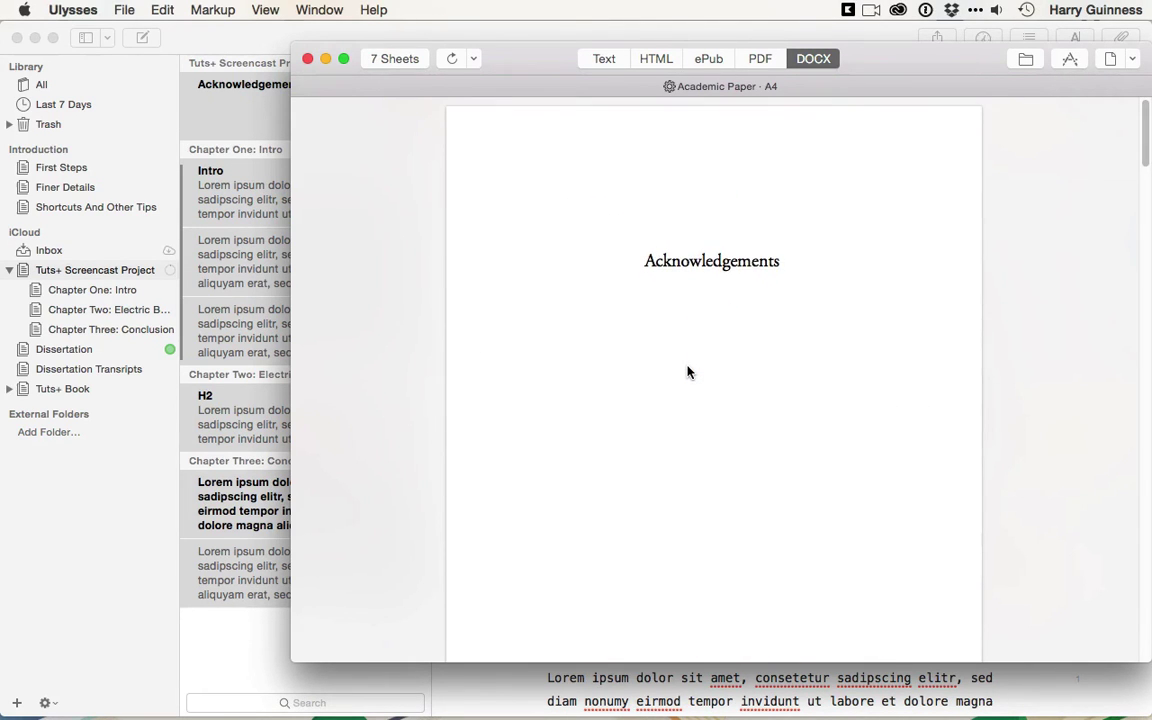